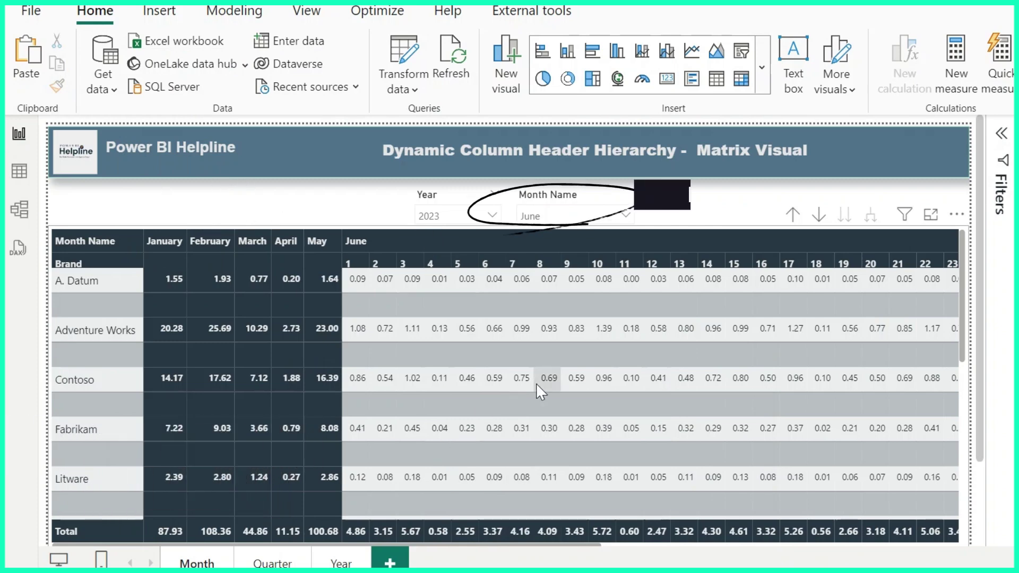
Filter the Month page matrices to August using the month slicer.
left_click(584, 218)
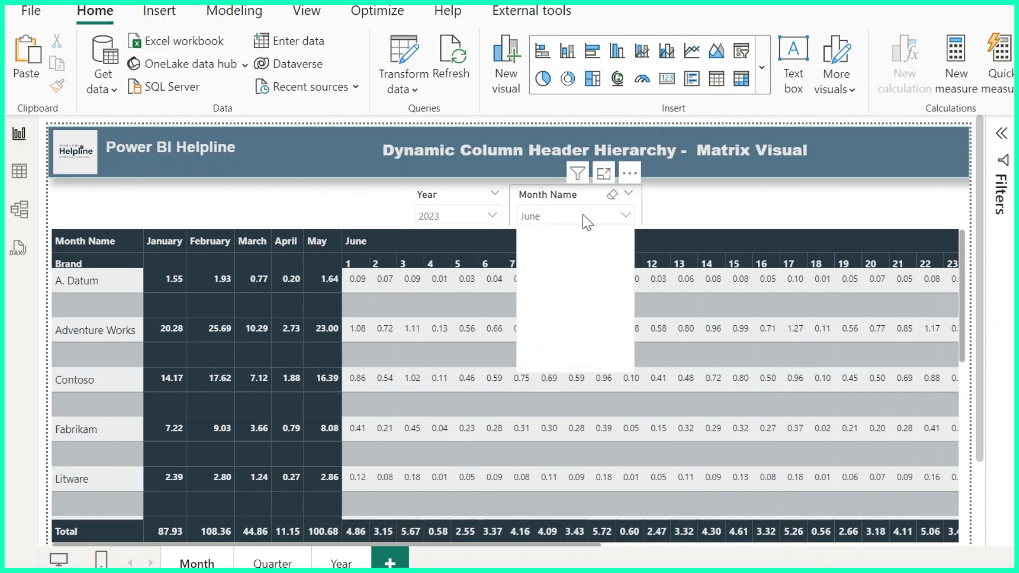
left_click(552, 300)
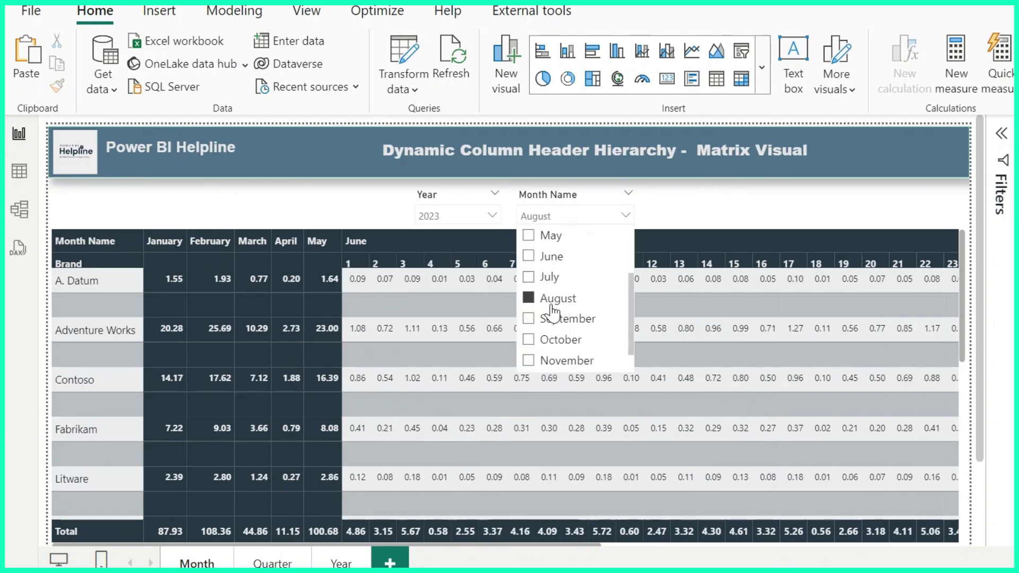
left_click(340, 212)
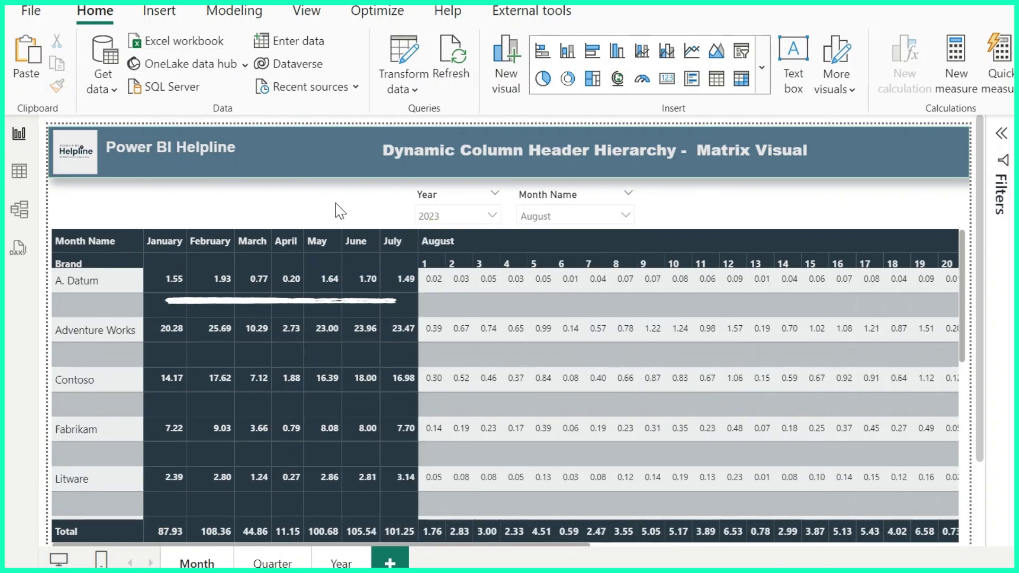
On the Quarter page, filter the slicer to Quarter-3.
left_click(273, 563)
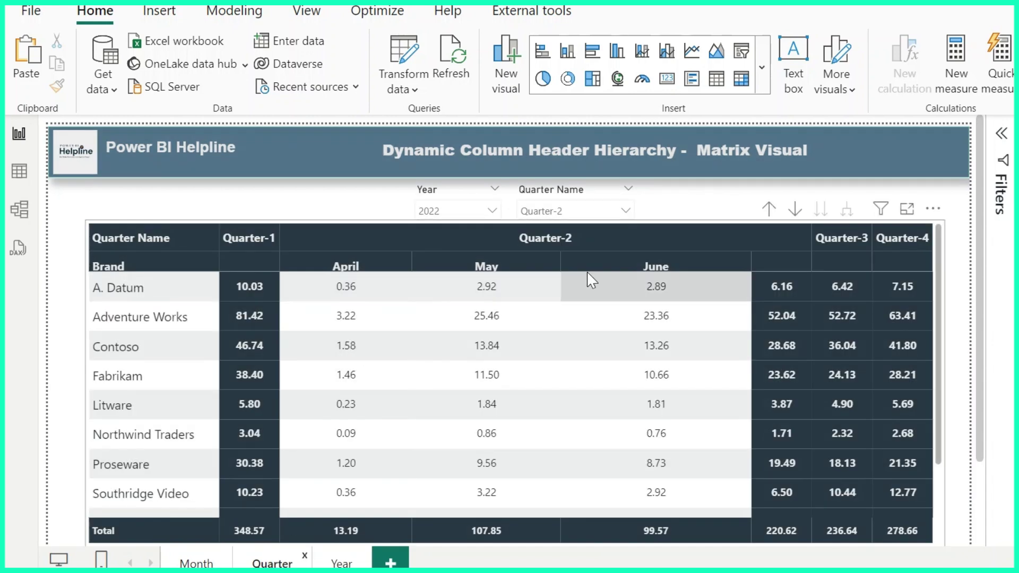
left_click(594, 213)
left_click(561, 273)
On the Year page, filter the year slicer to 2021.
left_click(342, 563)
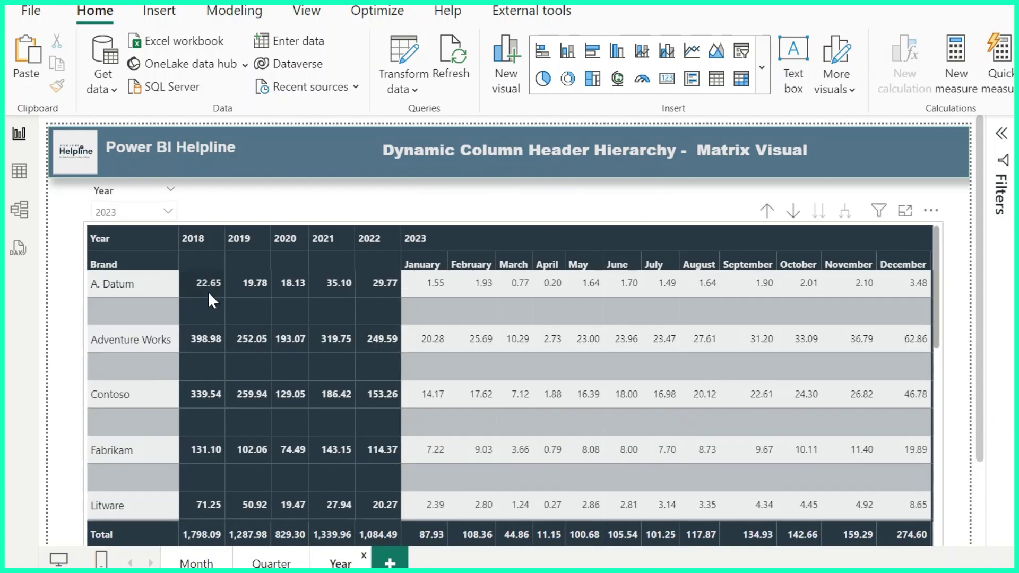
left_click(137, 212)
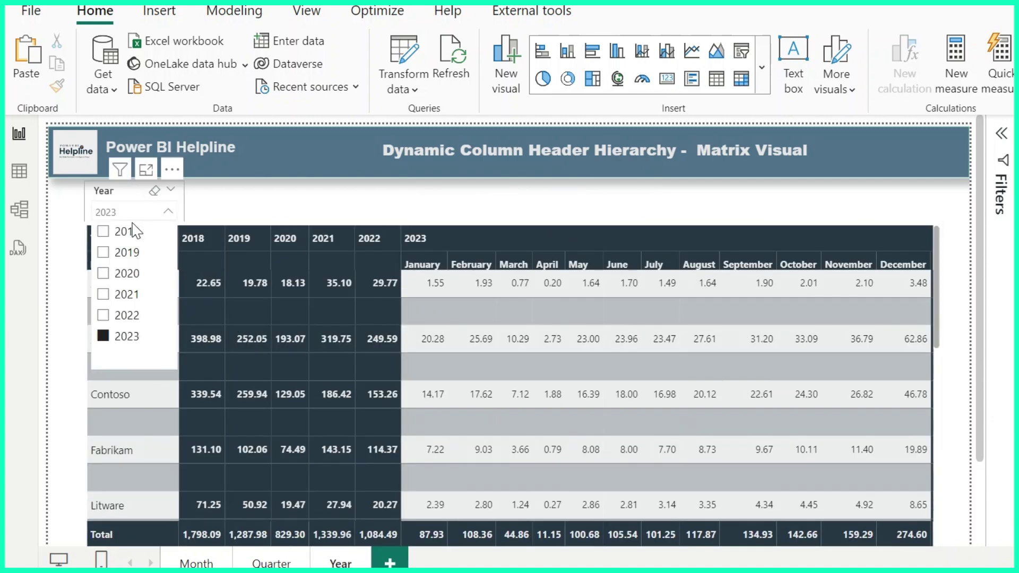
left_click(136, 301)
left_click(324, 263)
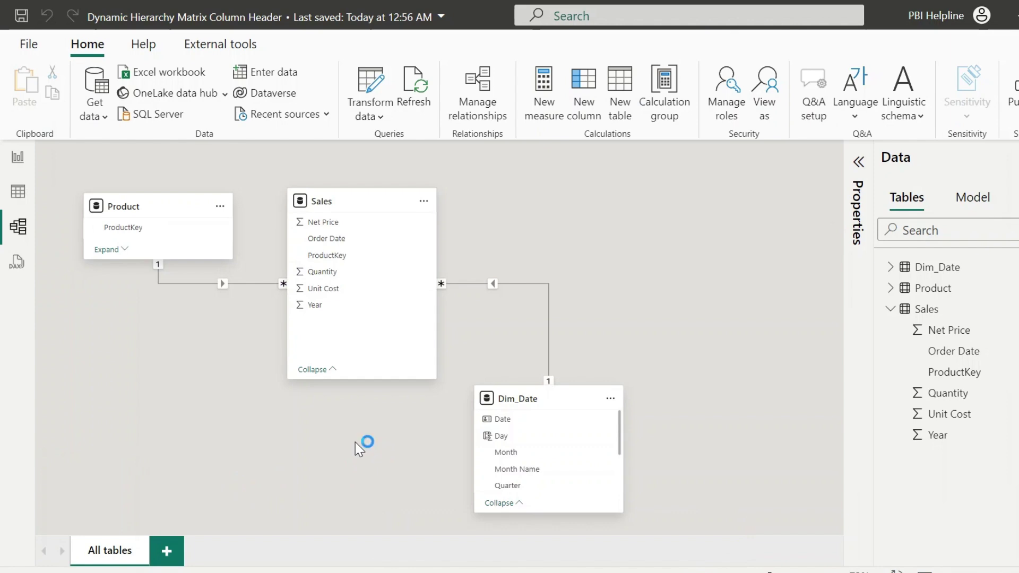
Return to Report view and place an empty matrix visual below the slicers.
left_click(17, 157)
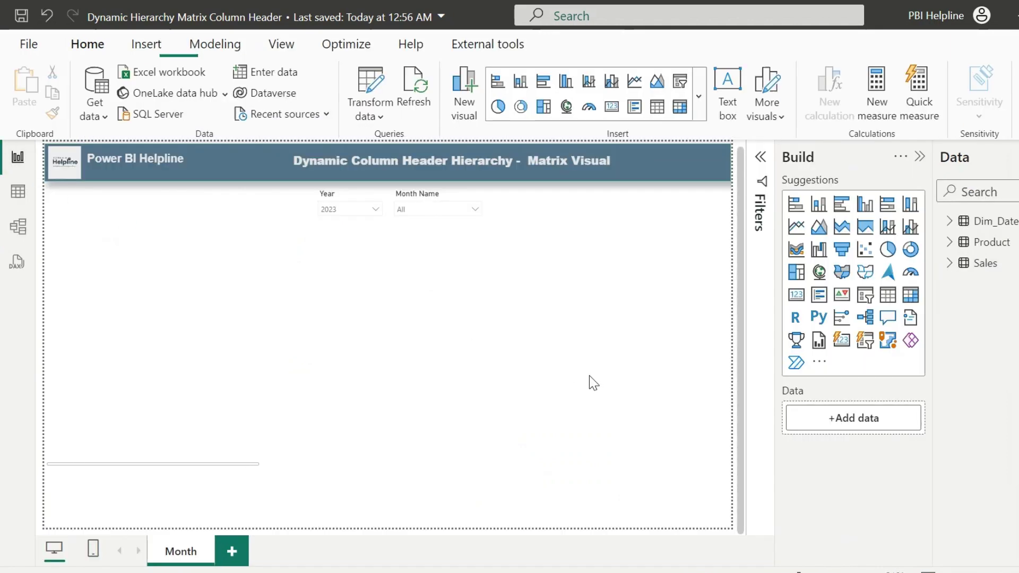
left_click_drag(418, 381, 405, 372)
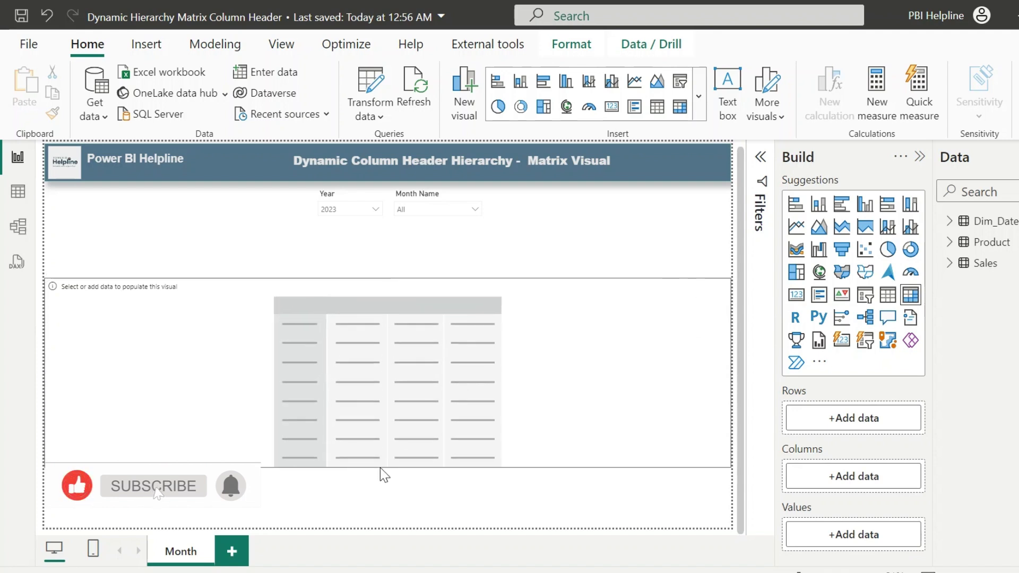
right_click(988, 221)
key("Escape")
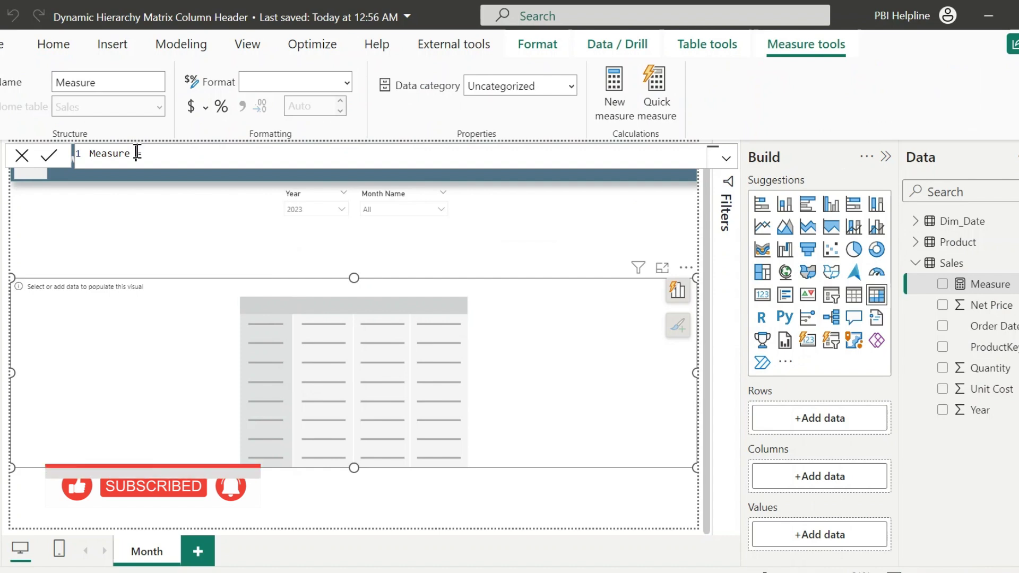
Create the Total Sales measure as SUMX(Sales, Sales[Quantity]*Sales[Net Price]).
type("Total Sales")
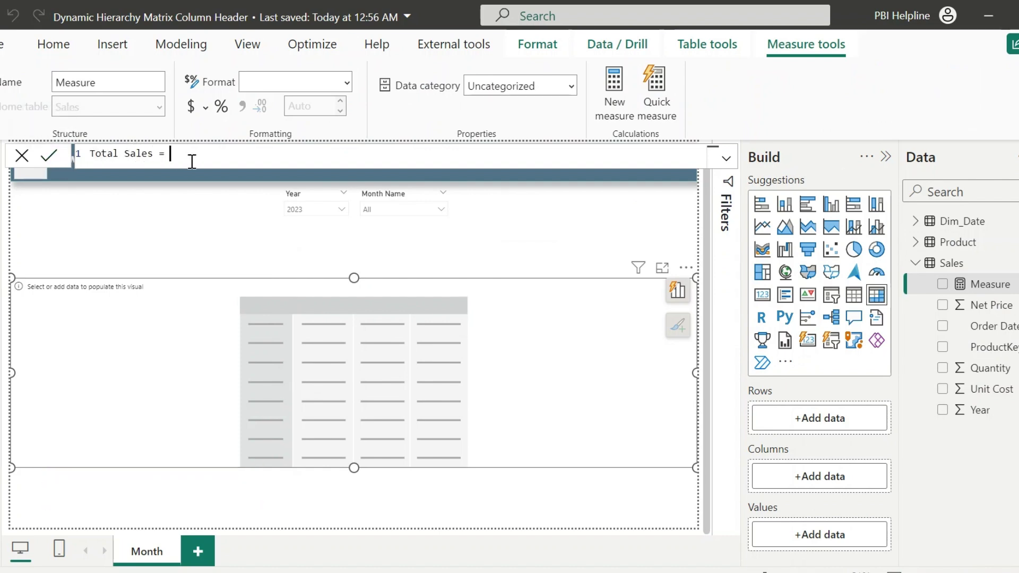
key("shift+Return")
type("sumx(")
key("shift+Return")
type("s")
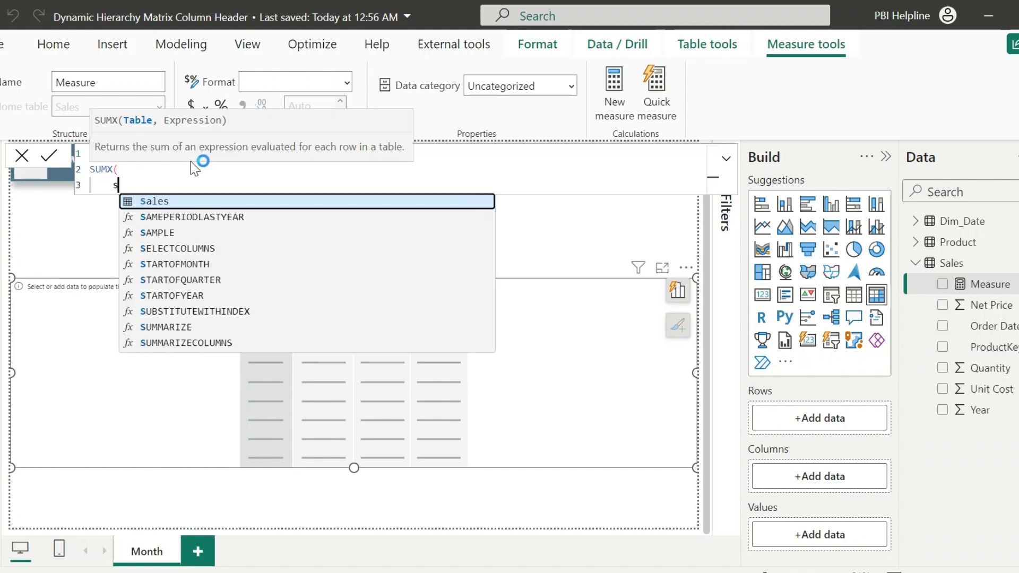
type("ales,")
key("shift+Return")
type("Sales[Quantity]")
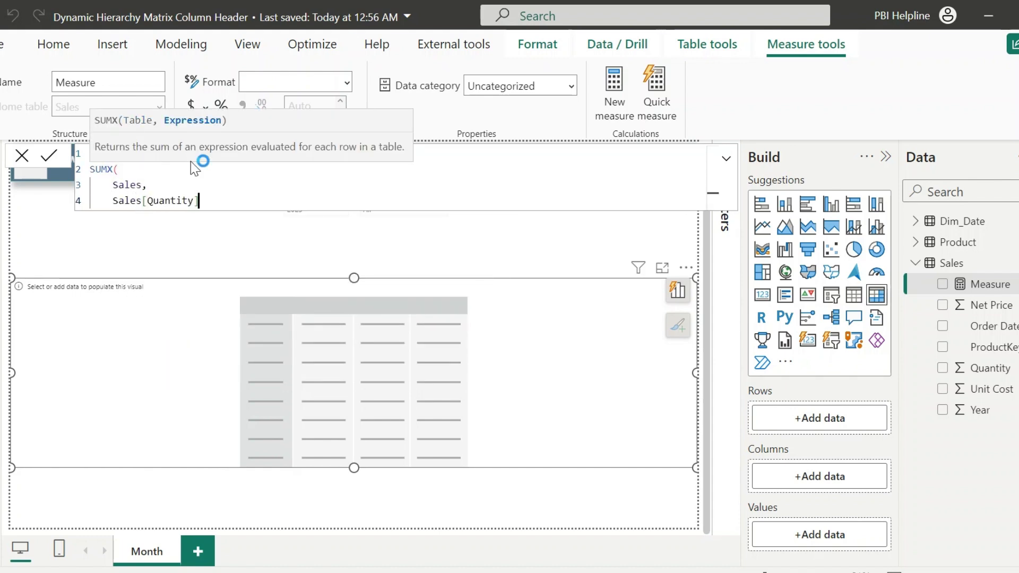
type("*Sales[Net Price]")
key("Tab")
key("shift+Return")
type(")")
key("Return")
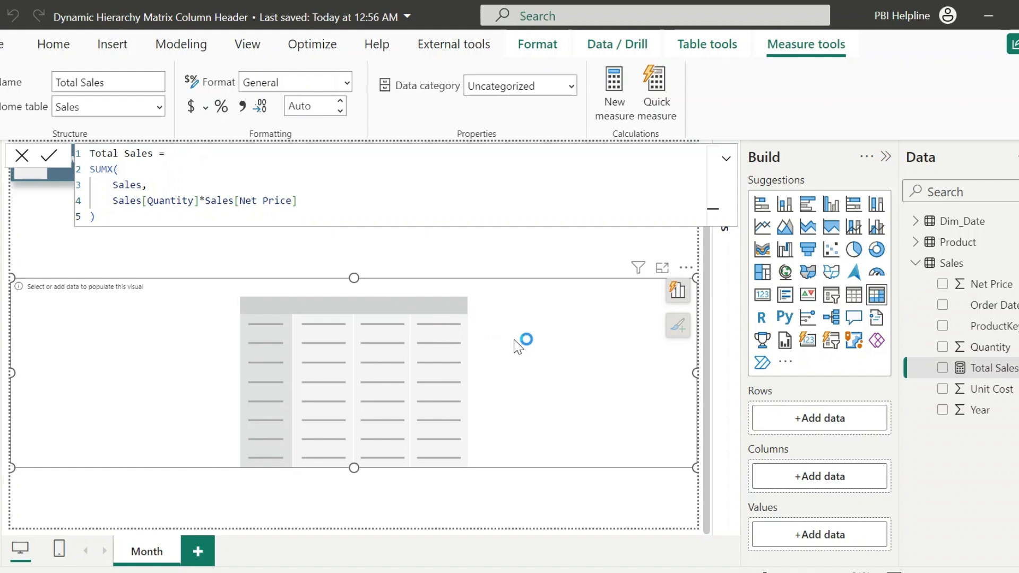
Build the matrix with Brand in Rows, Month Name in Columns and Total Sales in Values.
left_click(915, 243)
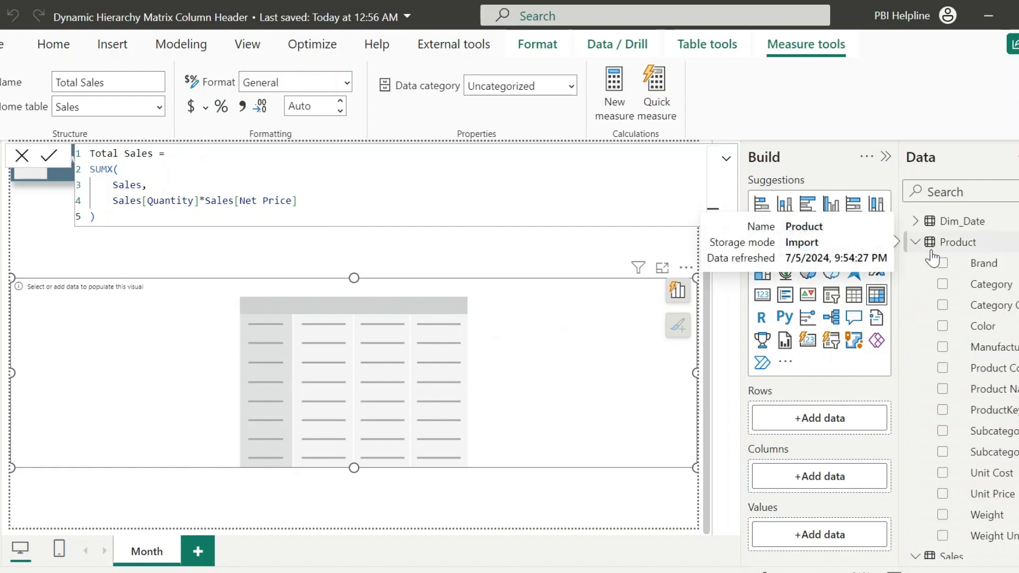
left_click(786, 418)
left_click(915, 222)
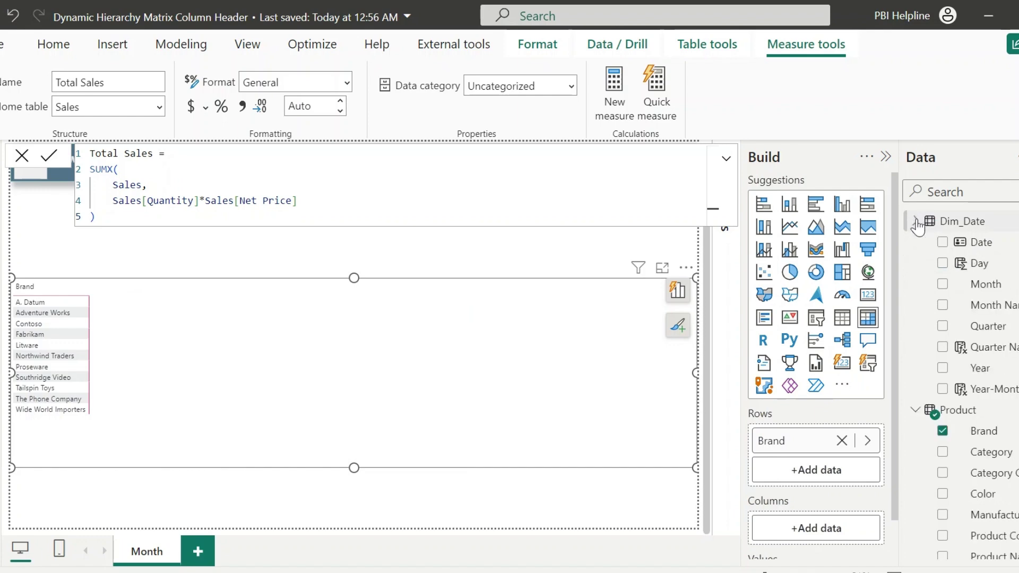
left_click_drag(988, 305, 811, 540)
scroll(961, 371, "down", 5)
left_click_drag(988, 507, 823, 541)
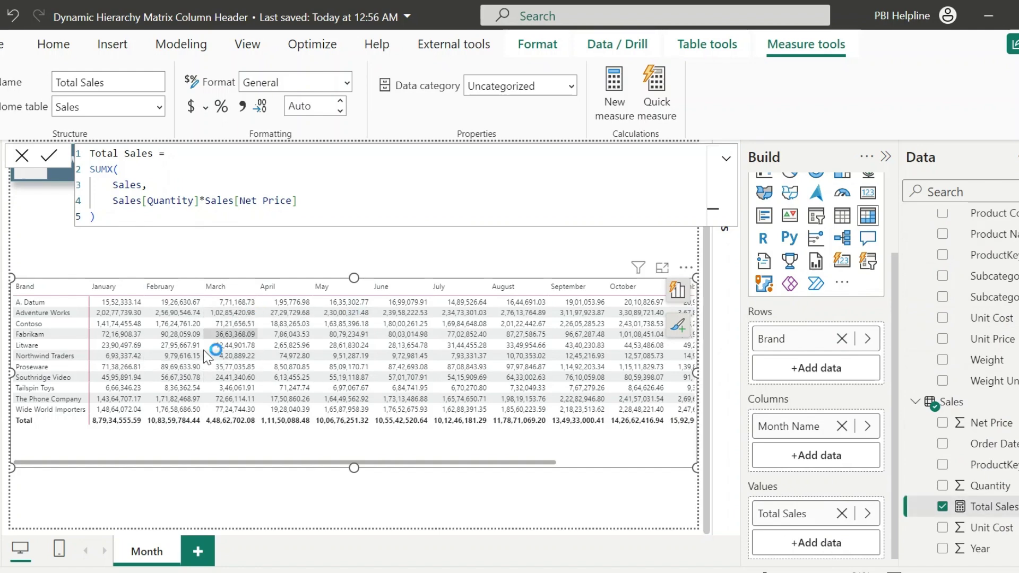
Wrap the Total Sales formula in DIVIDE(..., 1000000) to show millions.
key("shift+Return")
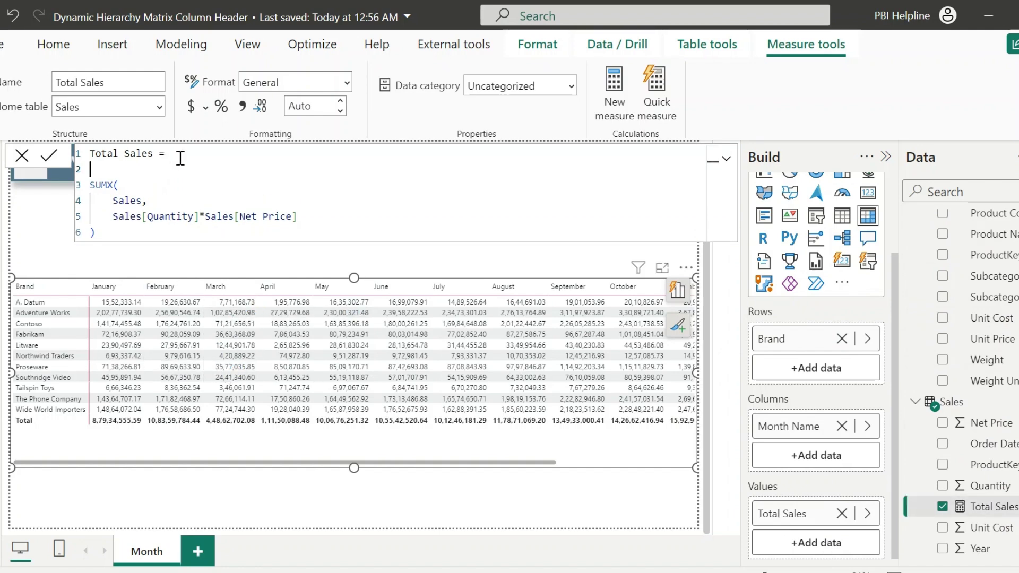
type("DIVIDE(")
left_click(113, 237)
type(",1000000)")
key("Return")
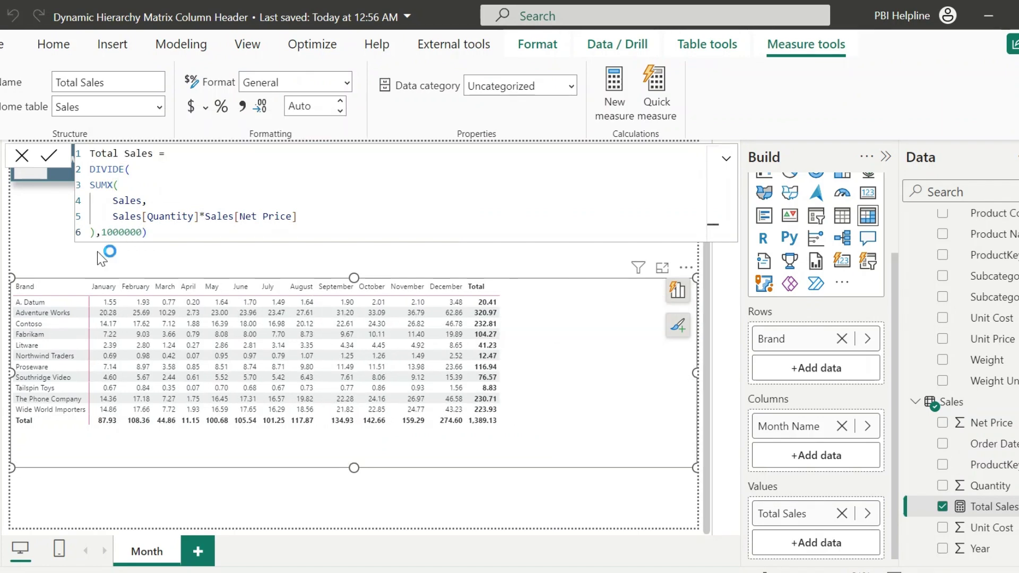
left_click(102, 259)
Test the Month Name slicer with April and May, then reset it to All.
left_click(426, 211)
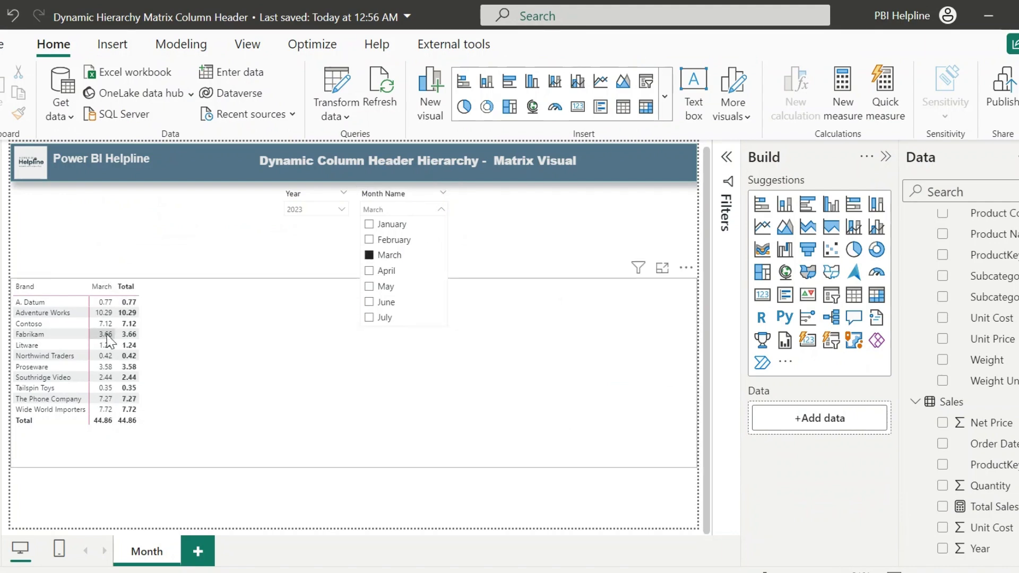
left_click(380, 271)
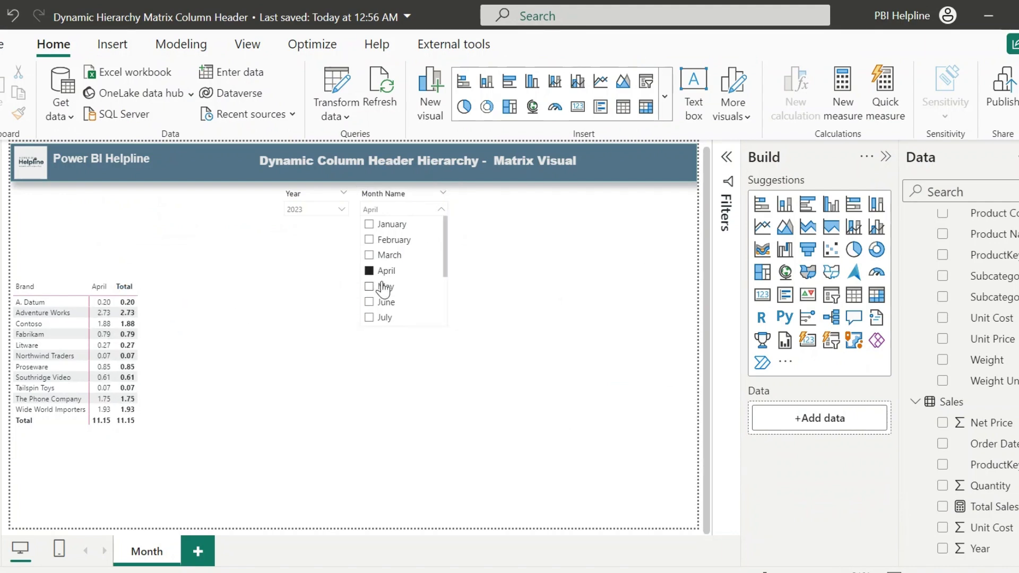
left_click(383, 288)
left_click(383, 288)
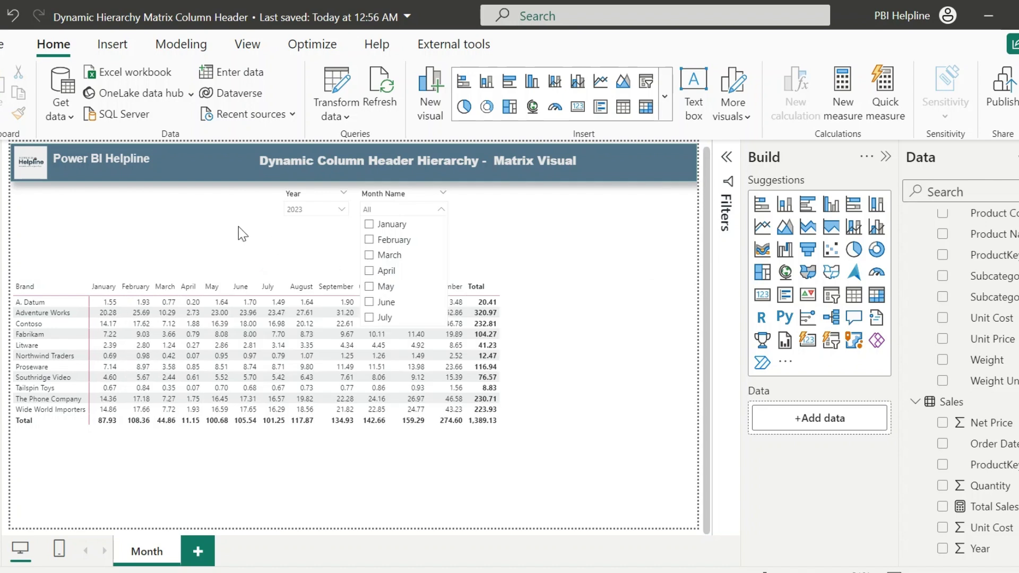
Add Day under Month Name in the matrix columns and expand all months to days.
left_click(557, 319)
scroll(966, 318, "up", 5)
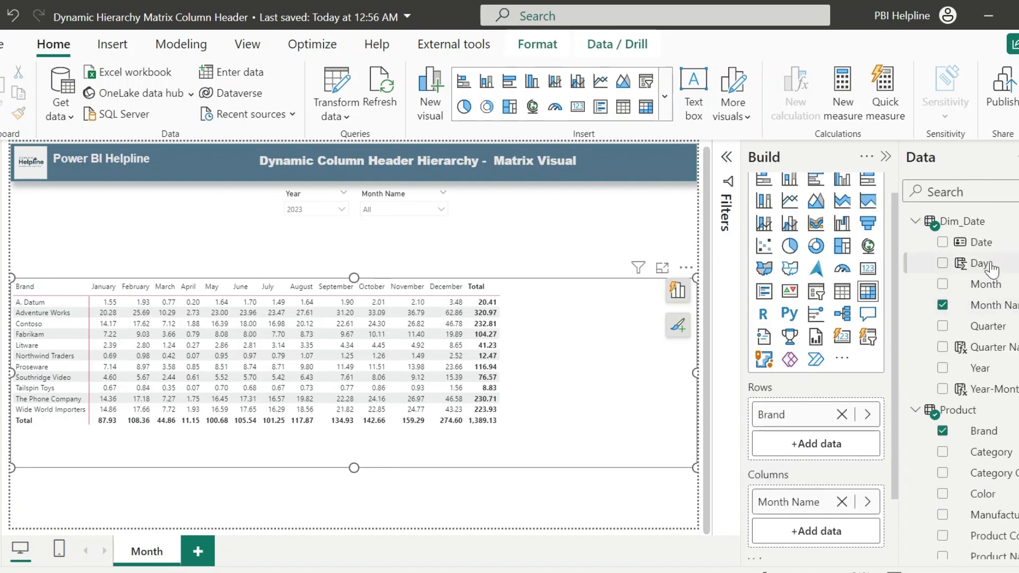
left_click_drag(992, 269, 796, 531)
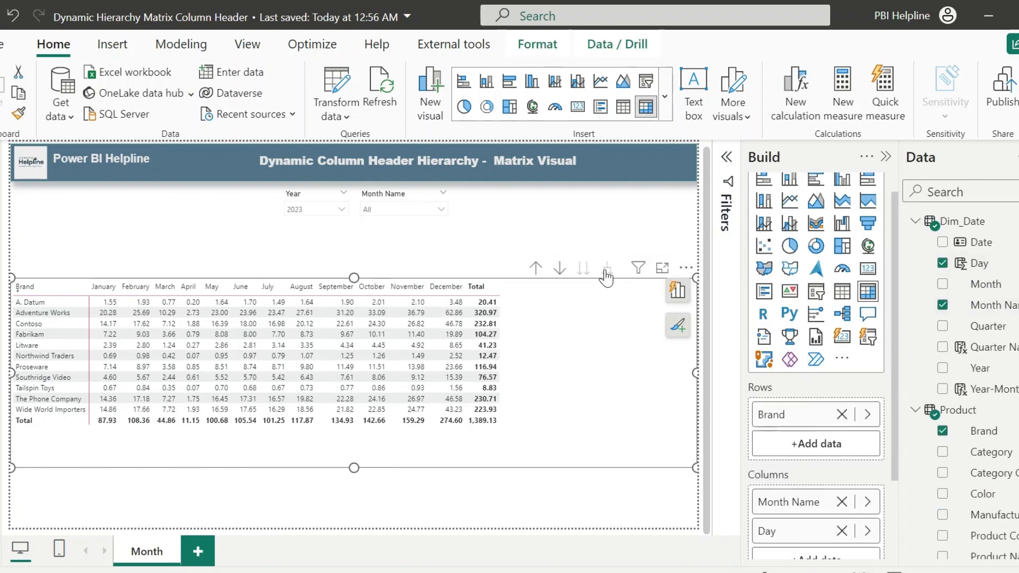
left_click(608, 270)
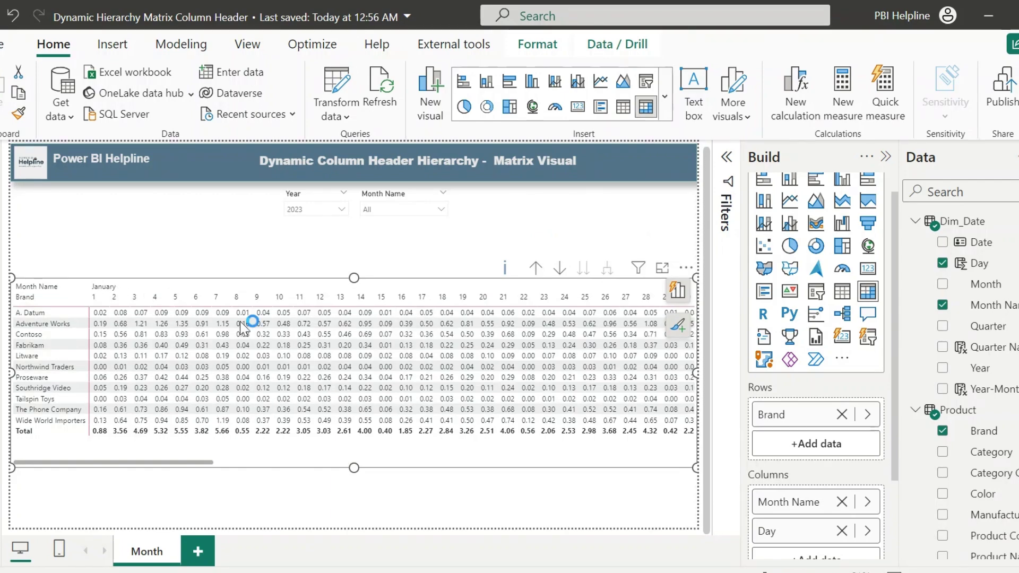
scroll(291, 342, "right", 6)
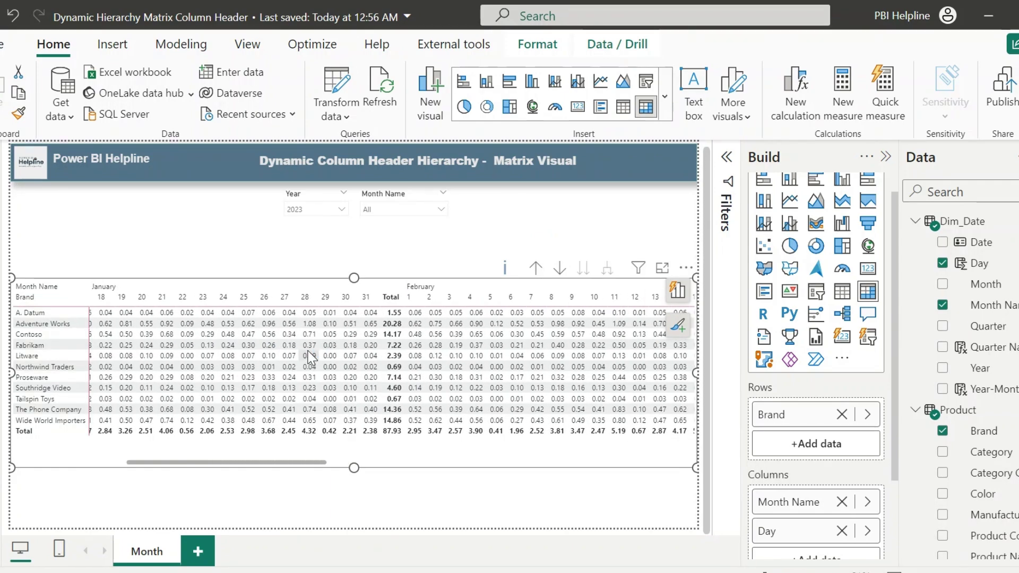
scroll(310, 356, "right", 5)
left_click(342, 260)
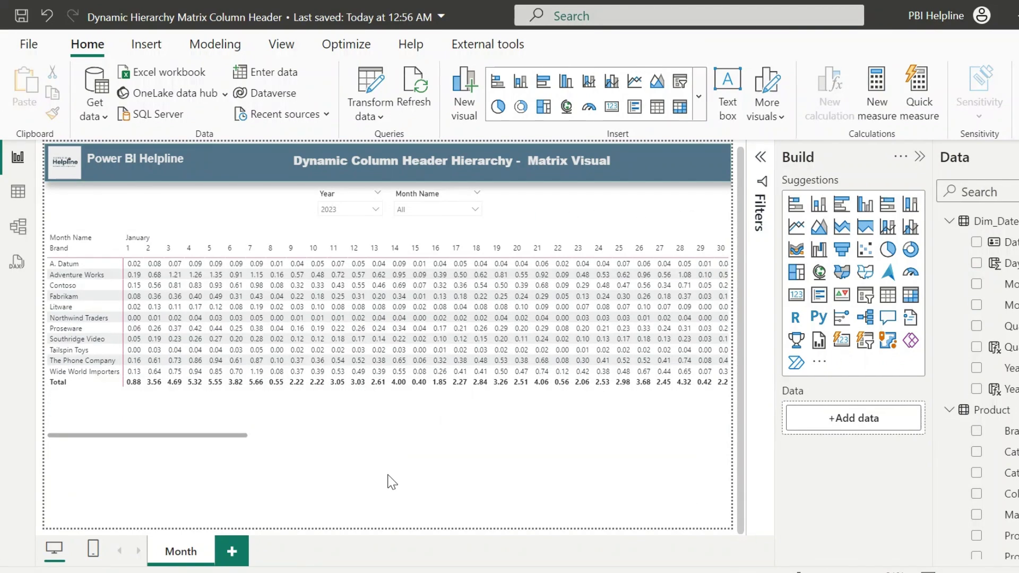
Create a calculated table New Date Table = Dim_Date.
left_click(18, 193)
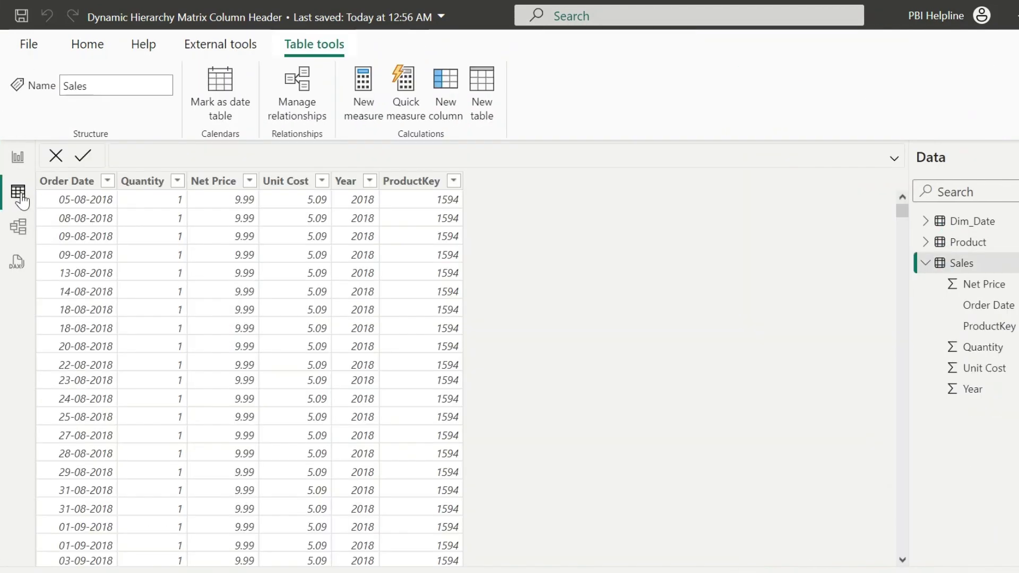
left_click(482, 93)
type("New Date Table")
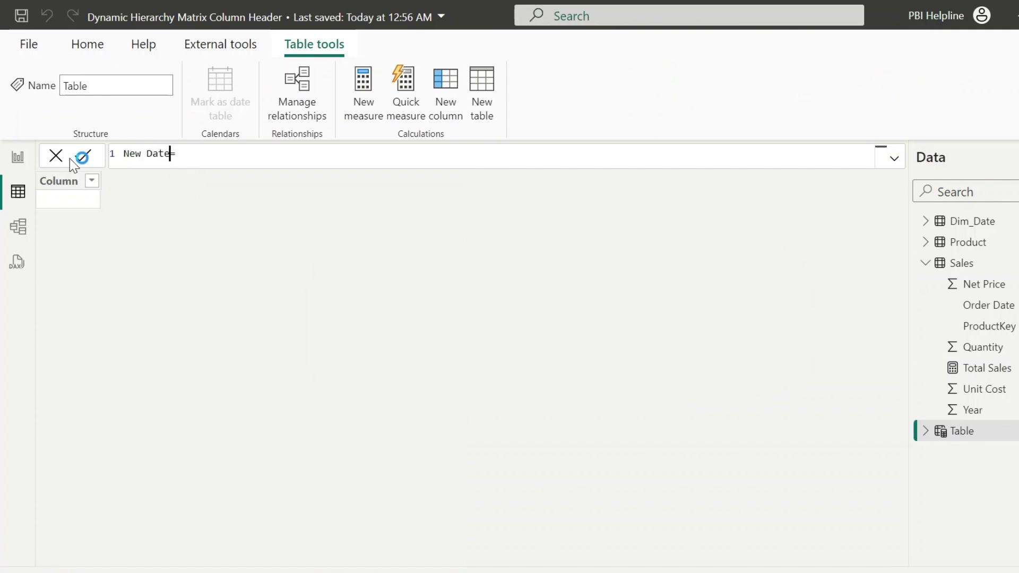
key("shift+Return")
type("date")
key("Down")
key("Down")
key("Down")
key("Down")
key("Down")
key("Down")
key("Tab")
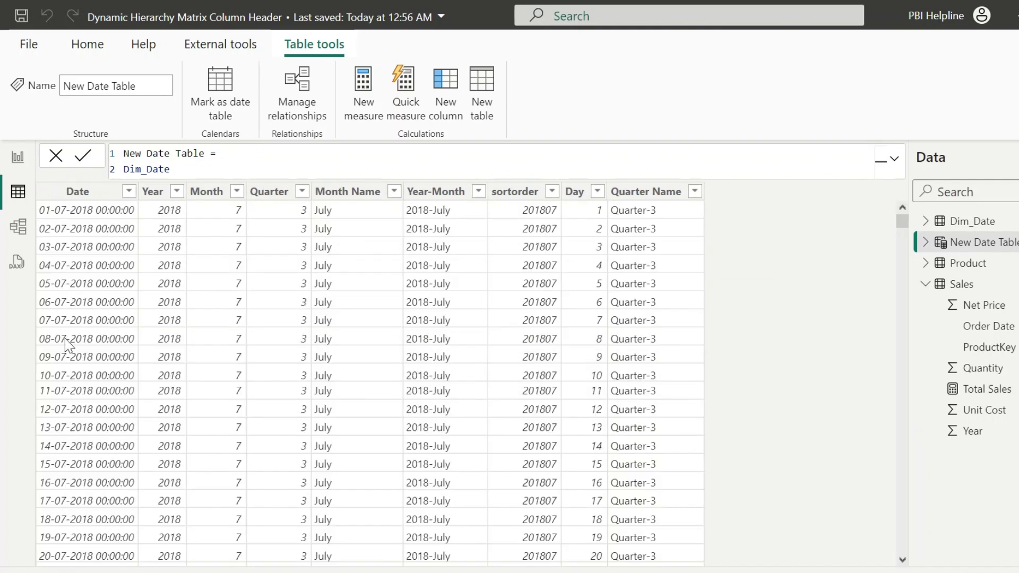
Sort its Month Name column by Month and position the table card in Model view.
left_click(353, 192)
left_click(665, 116)
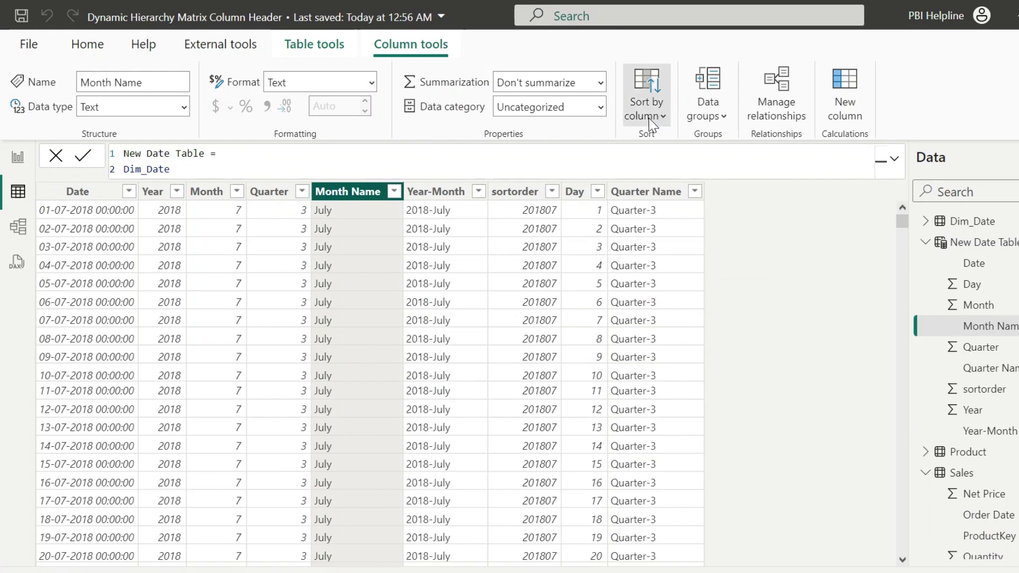
left_click(689, 227)
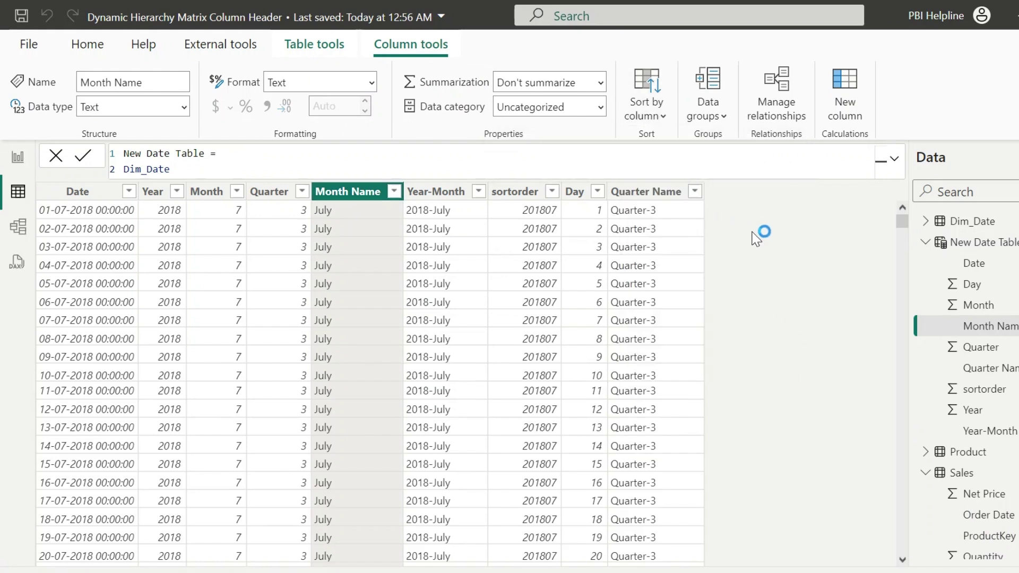
left_click(18, 227)
left_click_drag(765, 305, 757, 230)
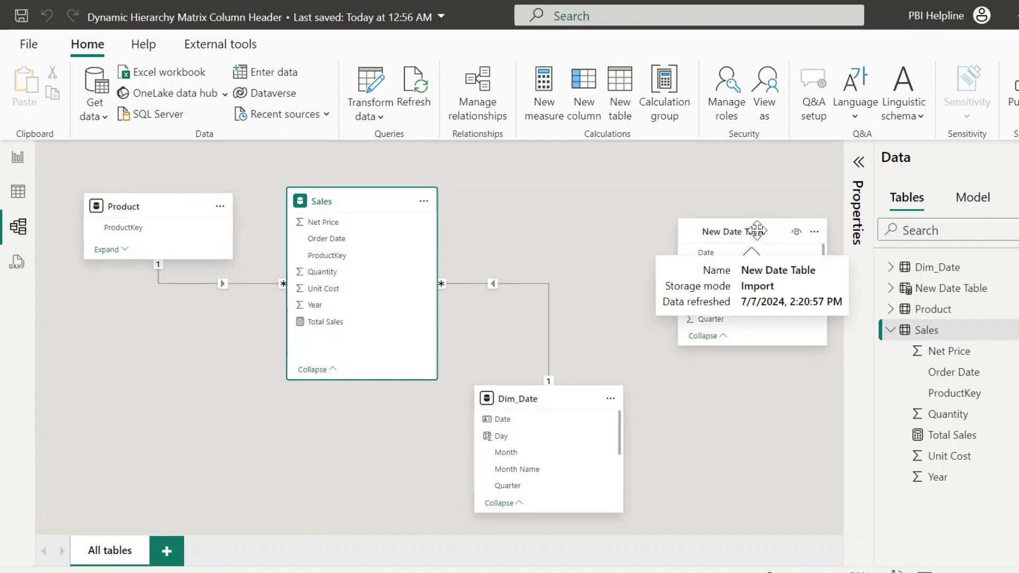
Replace the slicer's field with New Date Table's Month Name.
left_click(18, 158)
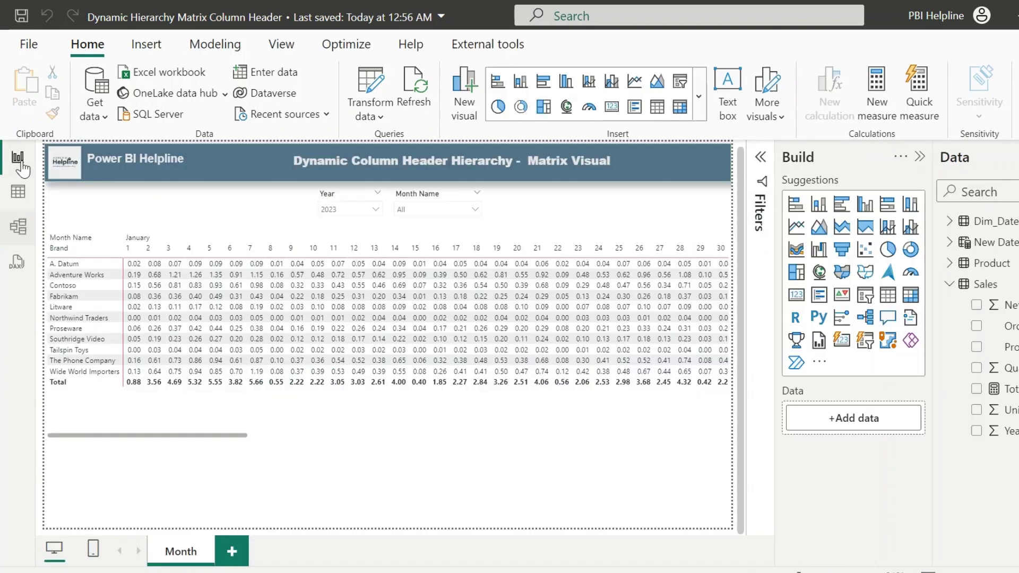
left_click(425, 202)
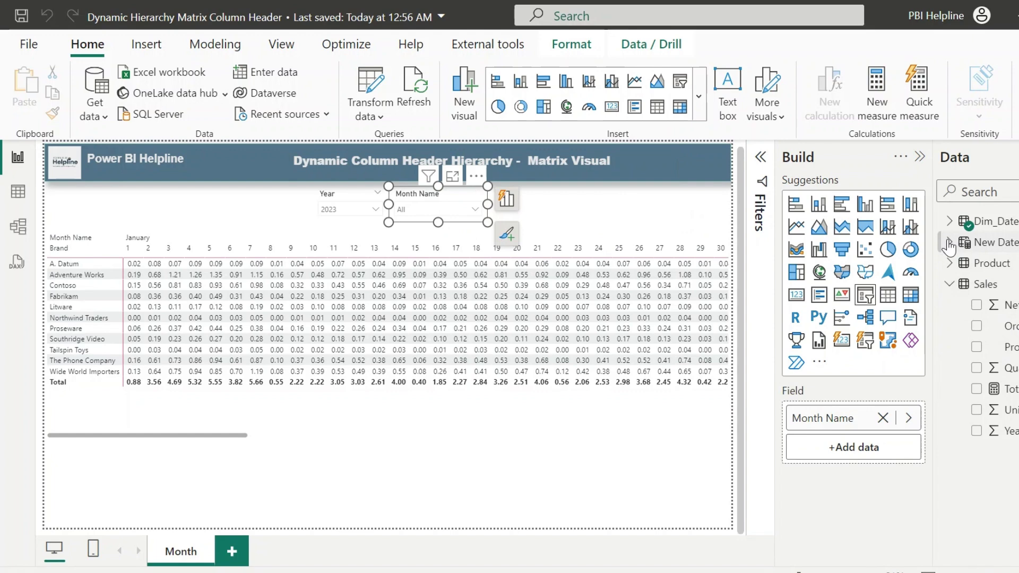
left_click(950, 242)
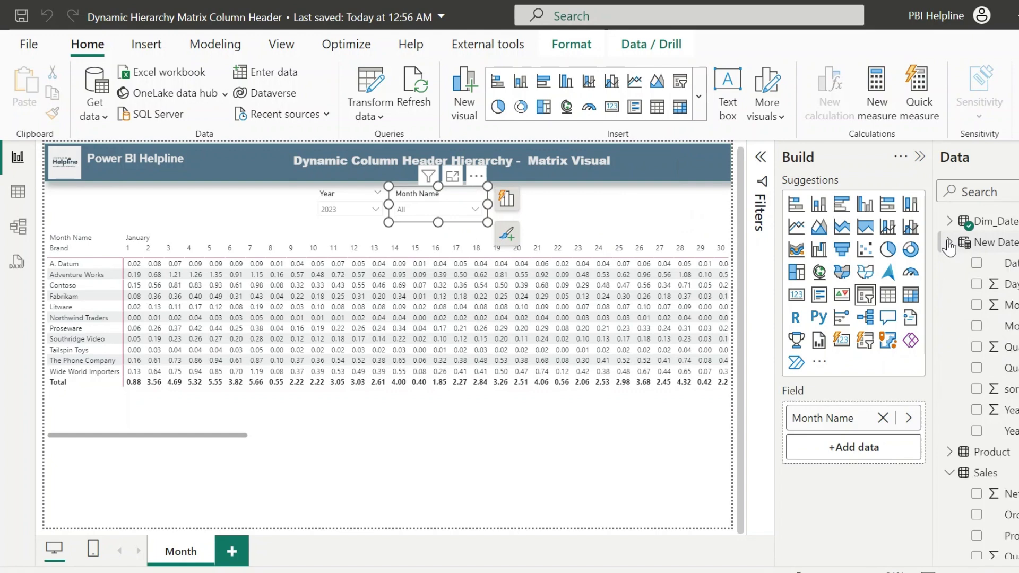
left_click(883, 418)
left_click(976, 326)
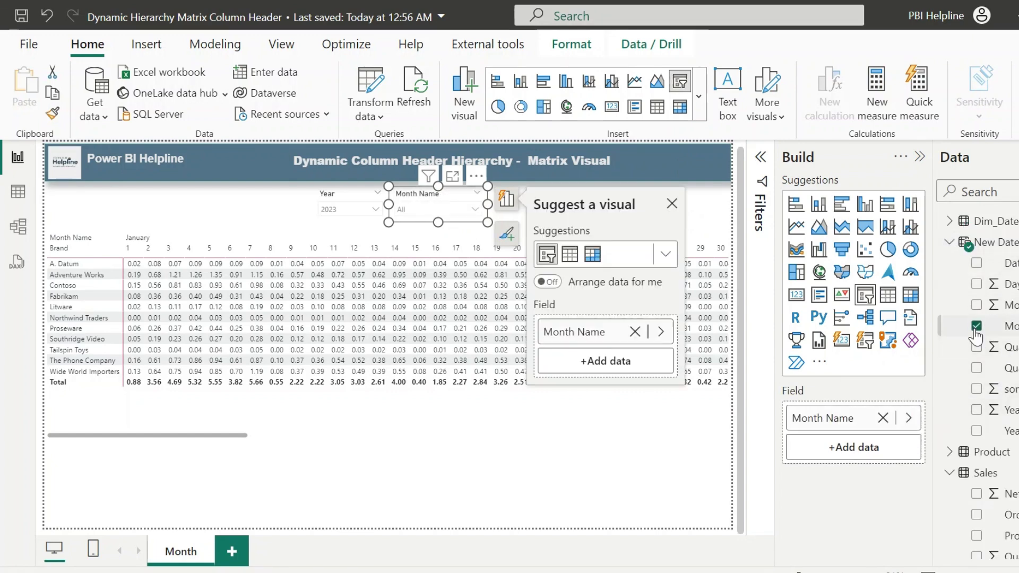
Test the slicer with February, March and April, then clear it back to All.
left_click(477, 212)
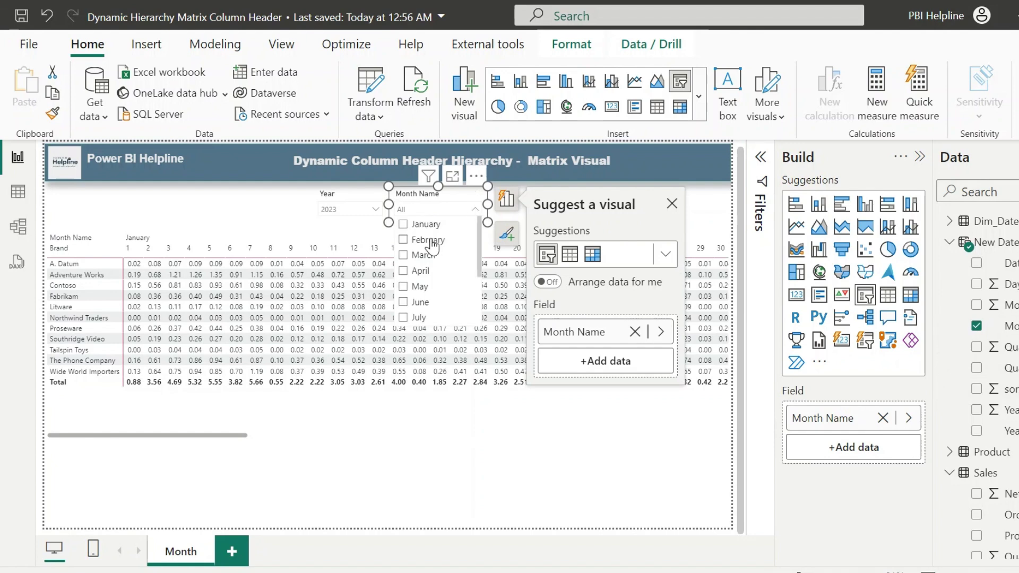
left_click(431, 241)
left_click(420, 256)
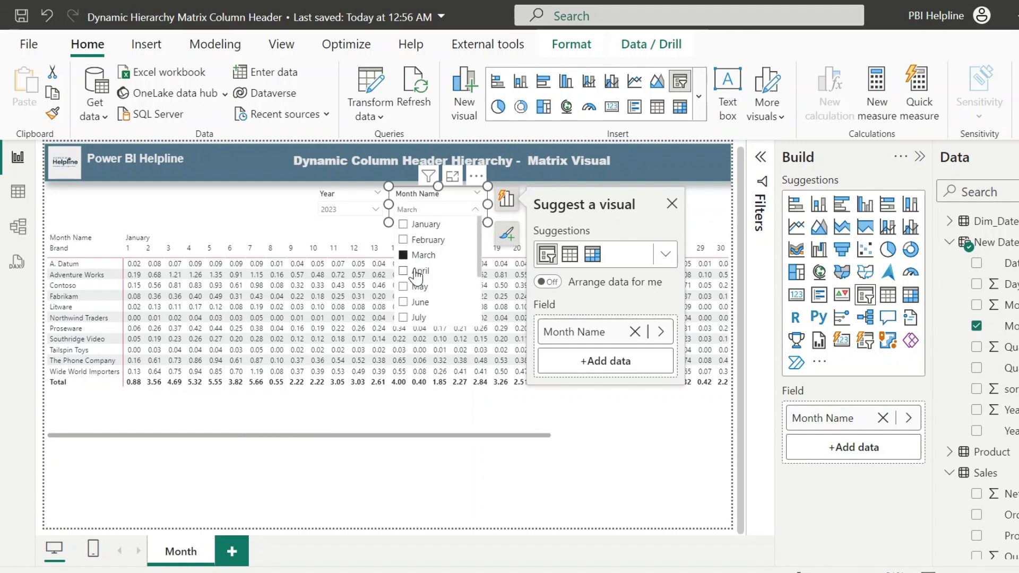
left_click(417, 272)
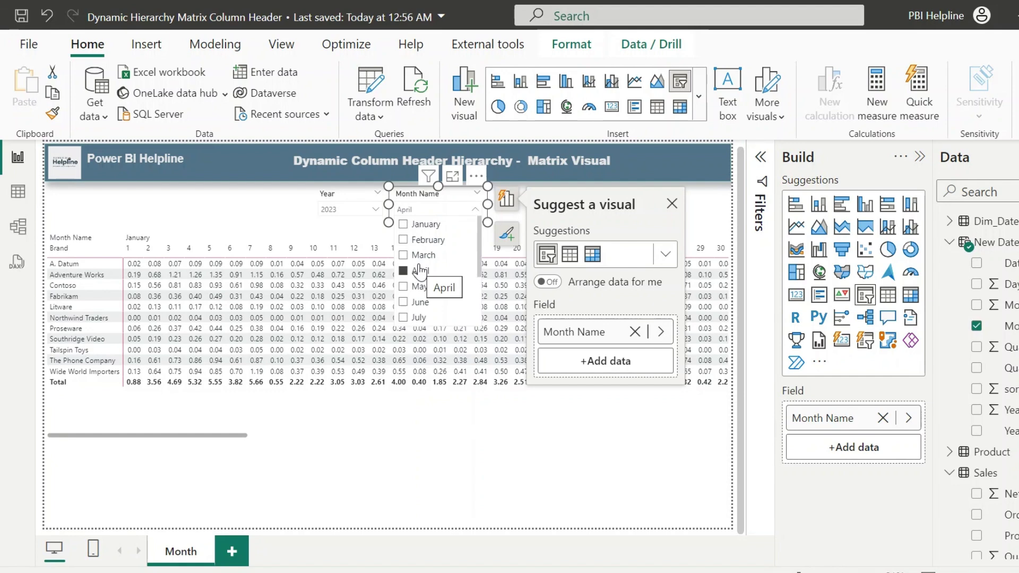
left_click(419, 272)
left_click(944, 346)
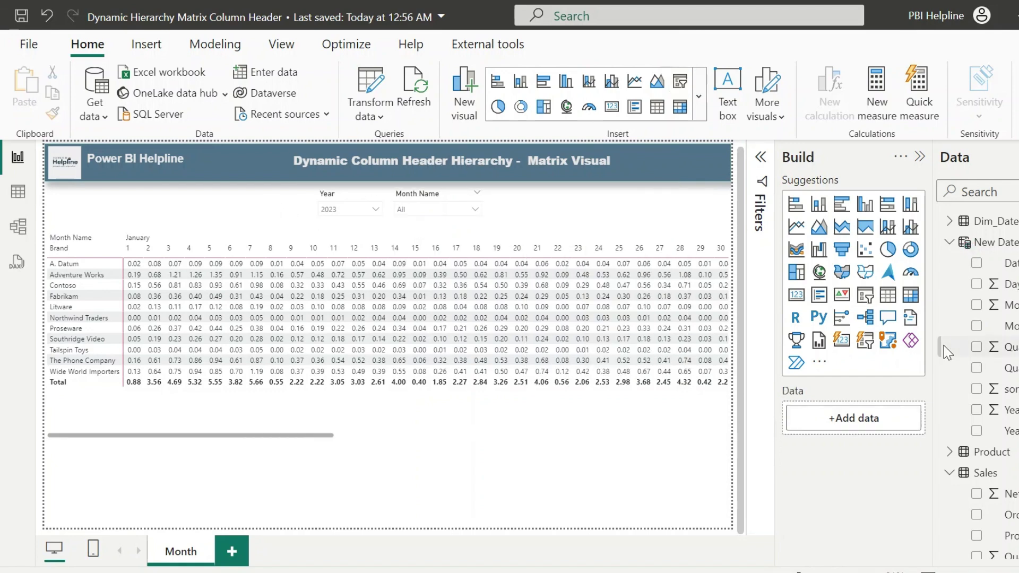
left_click(949, 242)
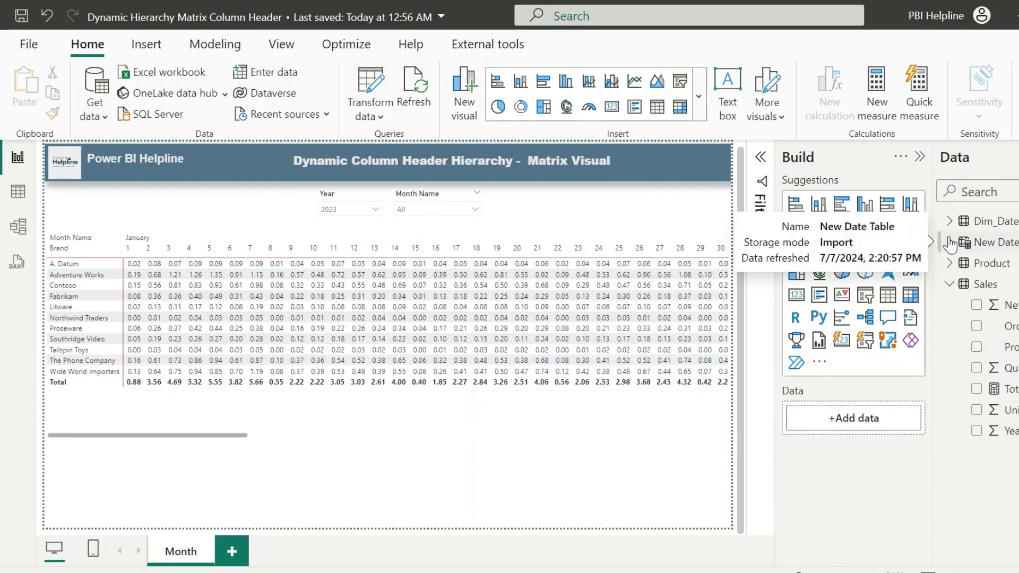
Start measure New Total Sales_1 with IF(SELECTEDVALUE('New Date Table'[Month]).
right_click(978, 287)
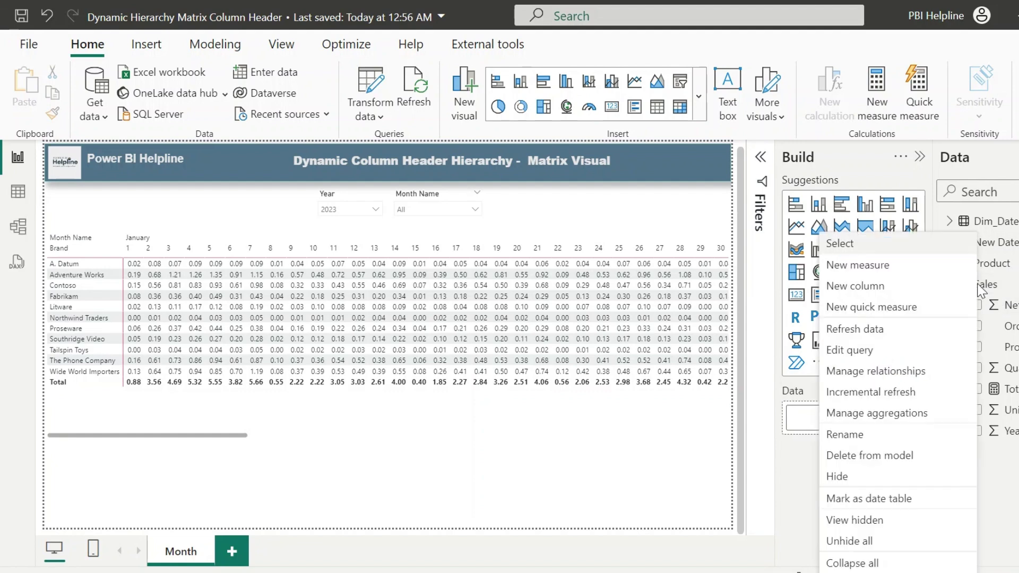
key("Escape")
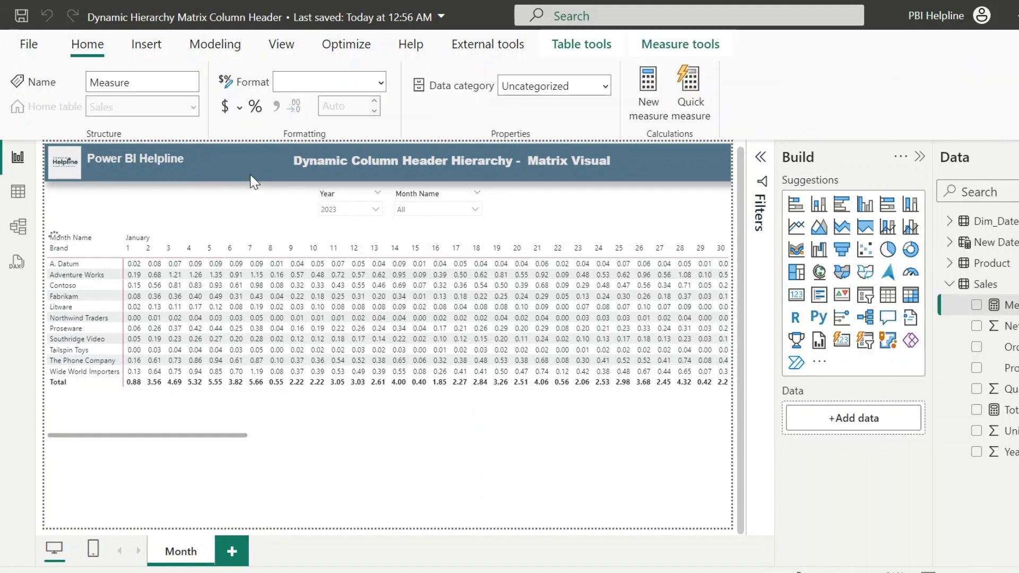
type("New Total Sales=")
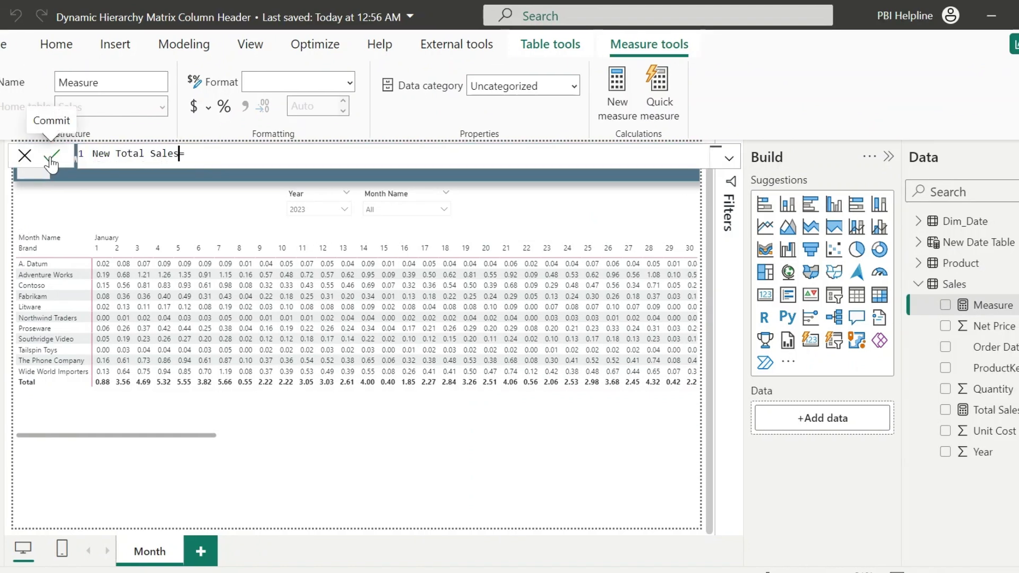
left_click(52, 157)
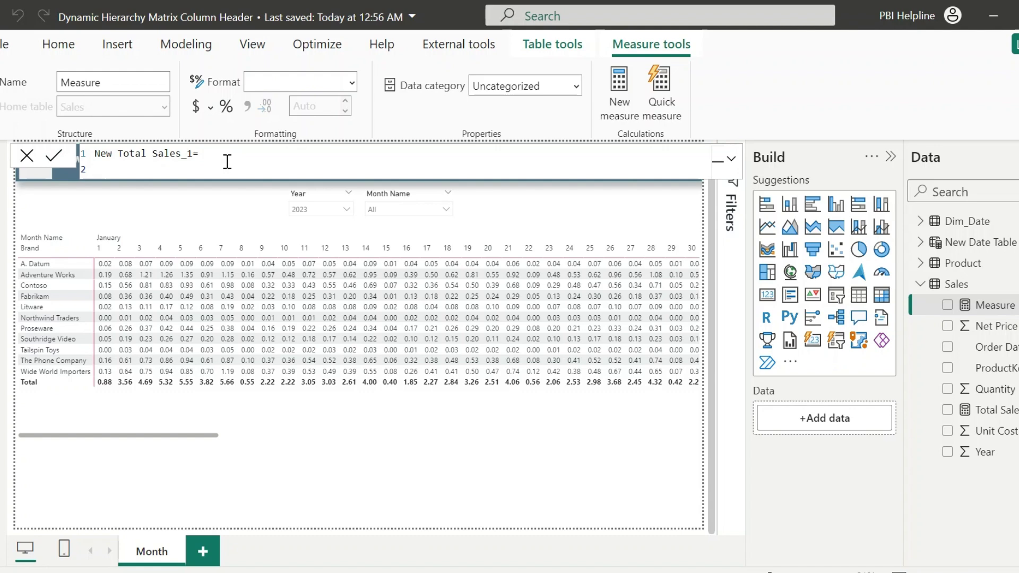
type("IF(")
key("shift+Return")
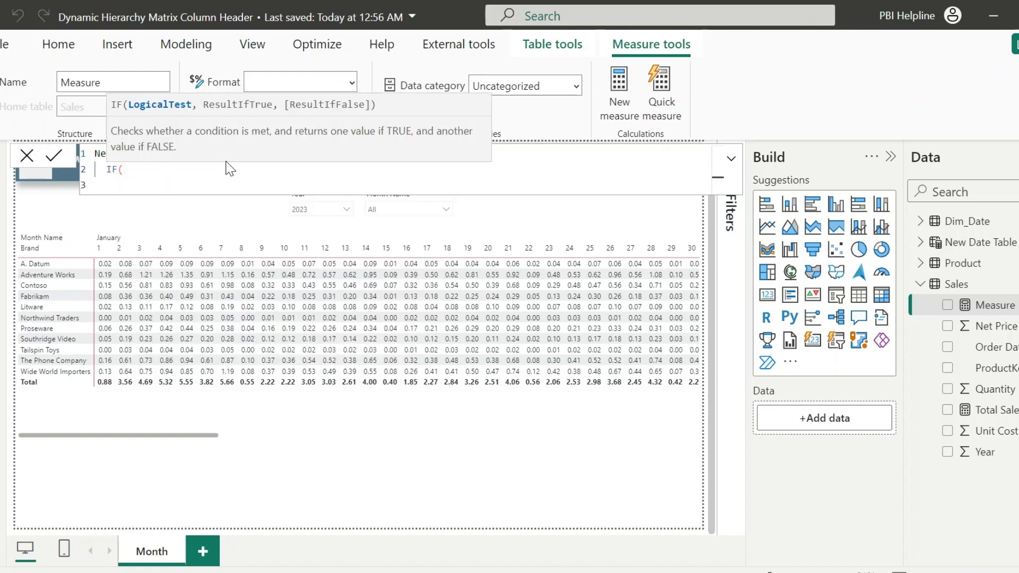
type("SELECTEDVALUE(month")
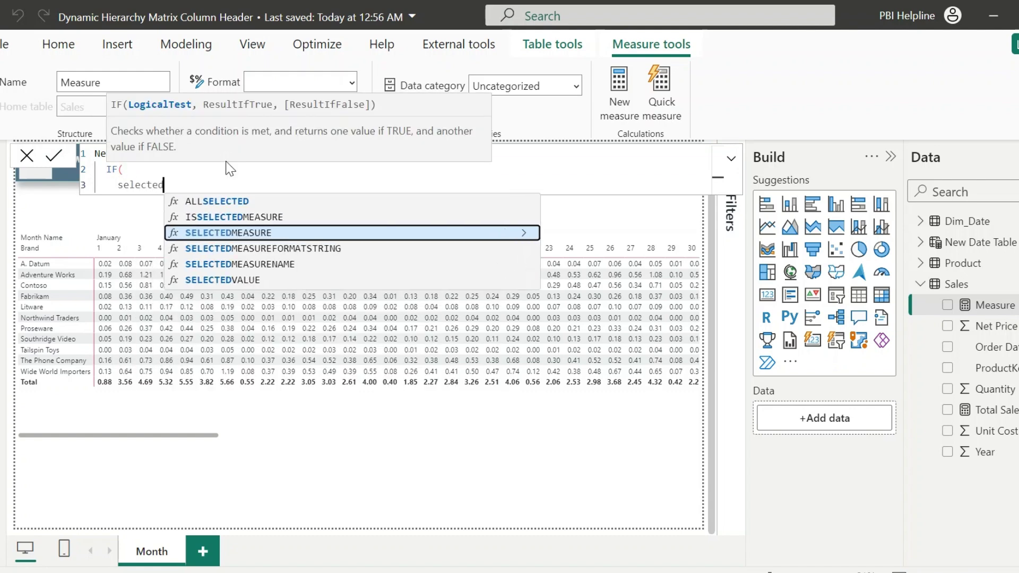
key("Up")
key("Up")
key("Tab")
type(")")
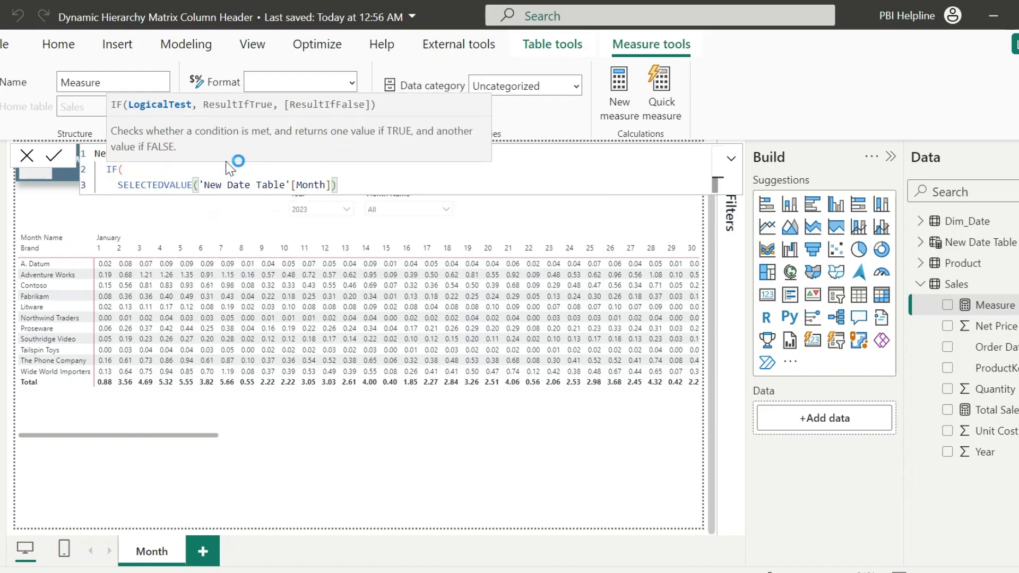
type(" = MAX(month")
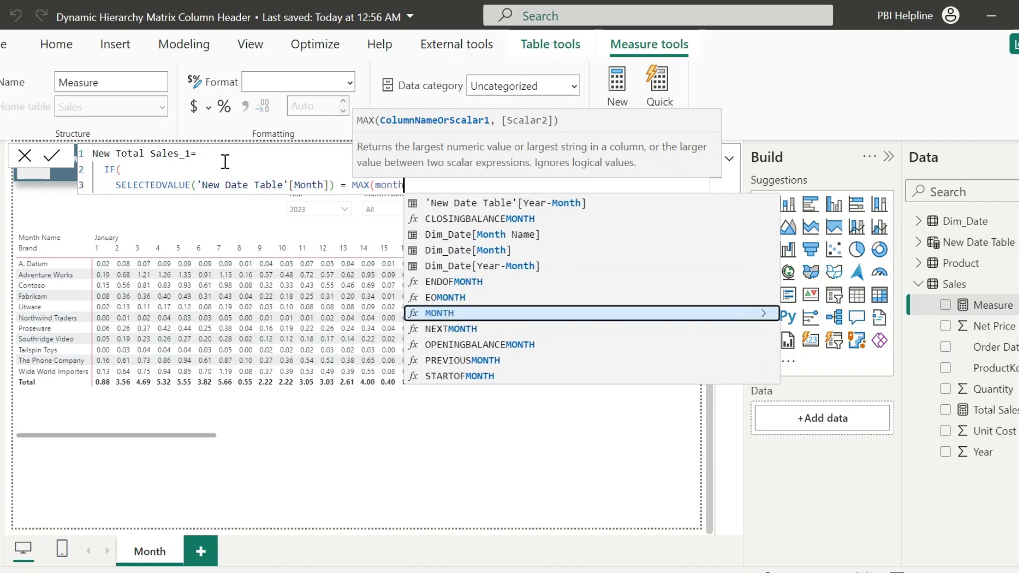
Compare it to MAX(Dim_Date[Month]) and return [Total Sales] when they match.
key("Up")
key("Up")
key("Up")
key("Up")
key("Tab")
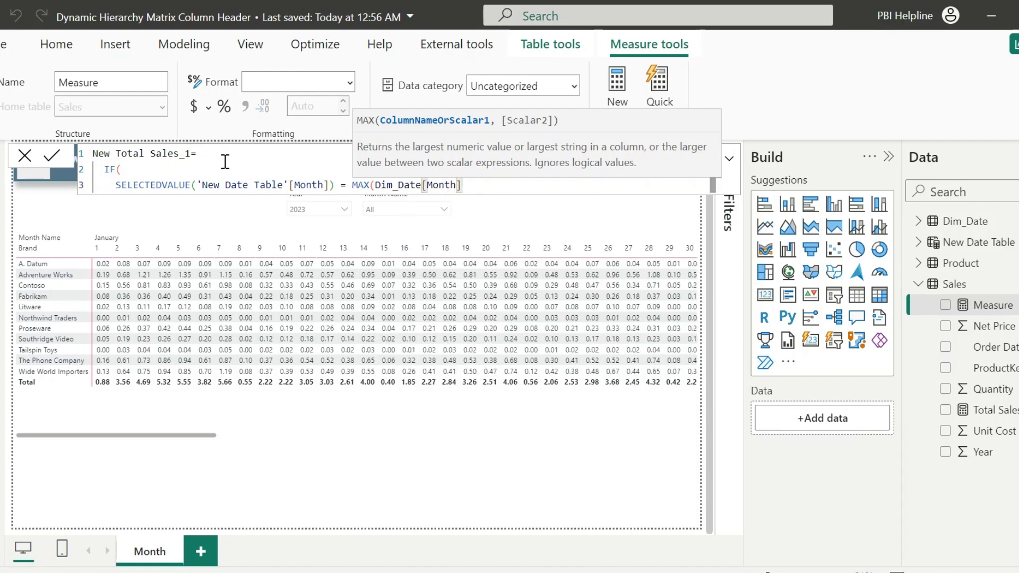
type("),")
key("Return")
type("total")
key("Tab")
type(",")
Add a nested IF testing the selected month <> MAX(Dim_Date[Month]) &&.
key("Return")
type("if")
key("Tab")
key("Return")
type("SELECTEDVALUE('New Date Table'[Month])")
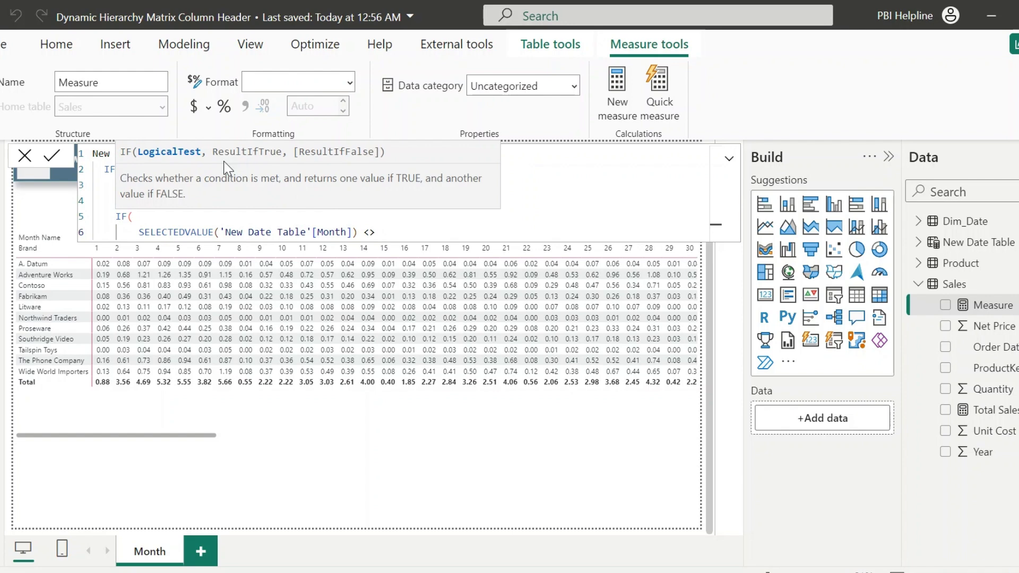
type("MAX(Dim_Date[Month])")
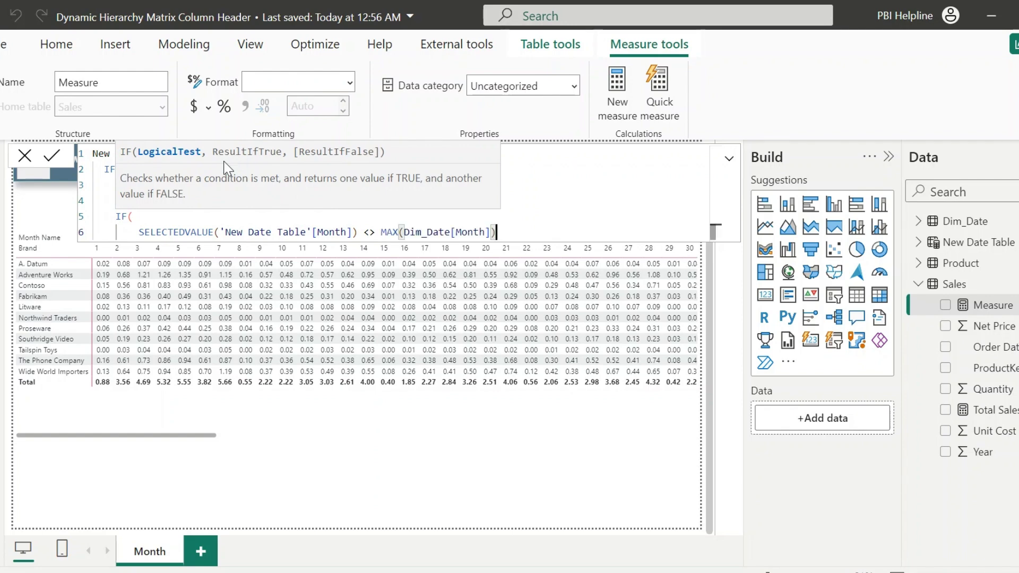
type("&&")
Finish the inner IF with ISINSCOPE(Dim_Date[Day]), BLANK(), else [Total Sales], and close it.
key("Return")
type("isinsc")
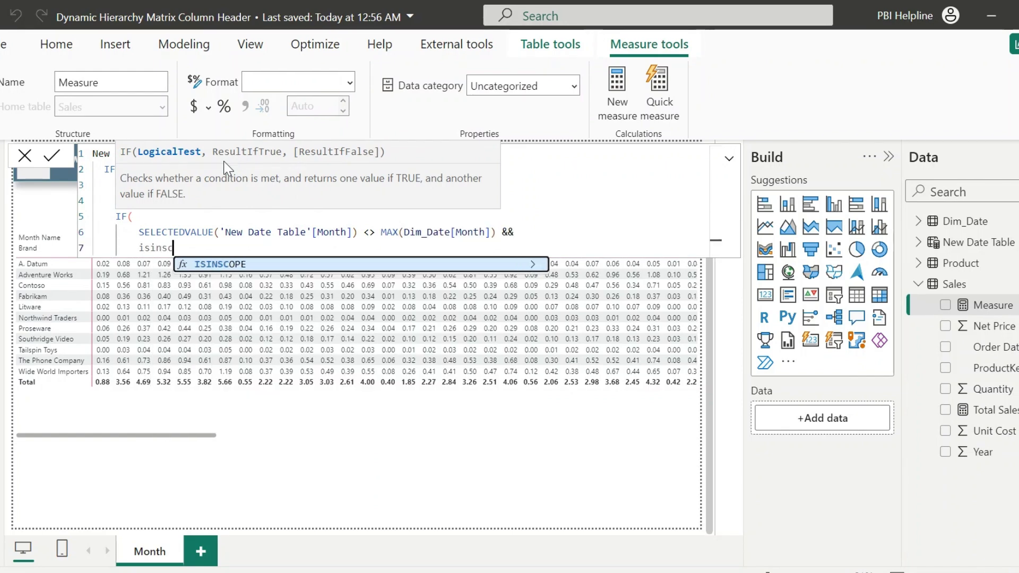
key("Tab")
type("day")
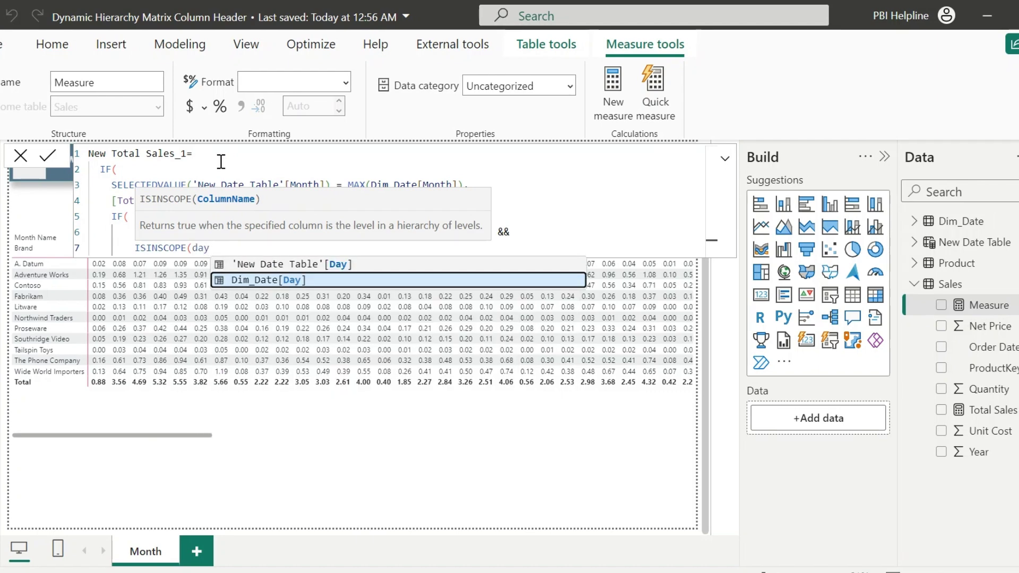
key("Tab")
type(")")
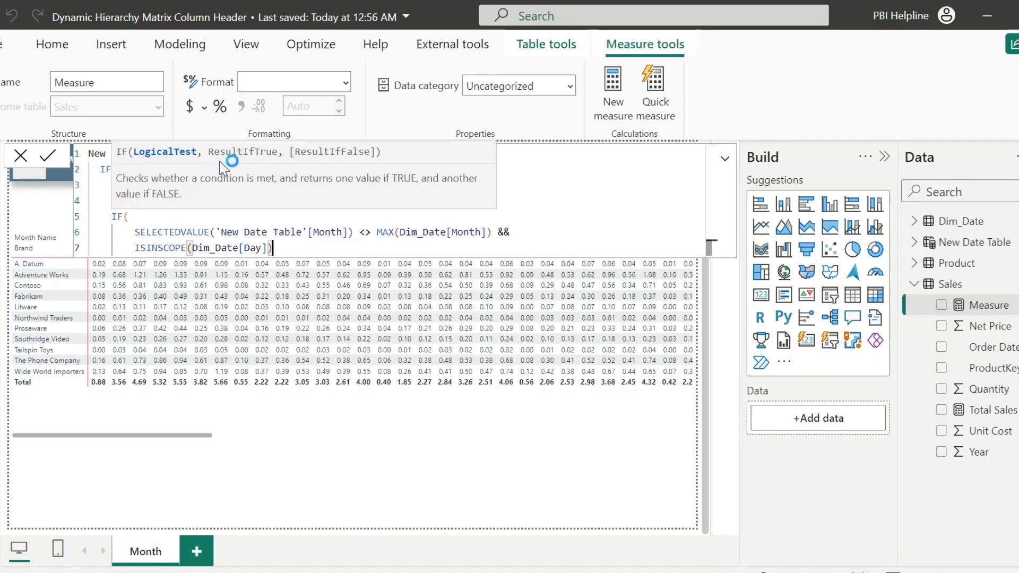
type(", bla")
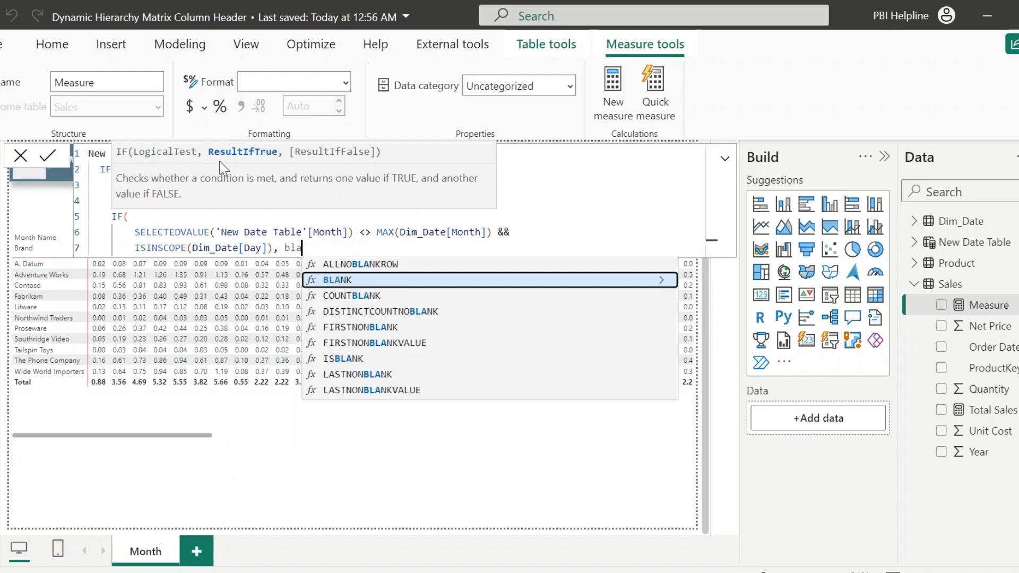
key("Tab")
type(")")
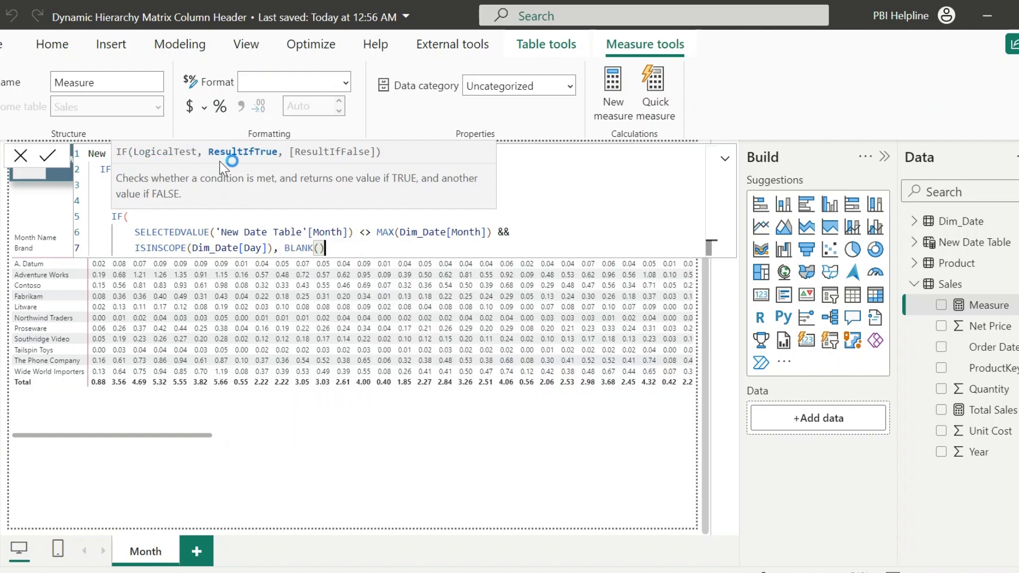
type(",")
key("Return")
type("total")
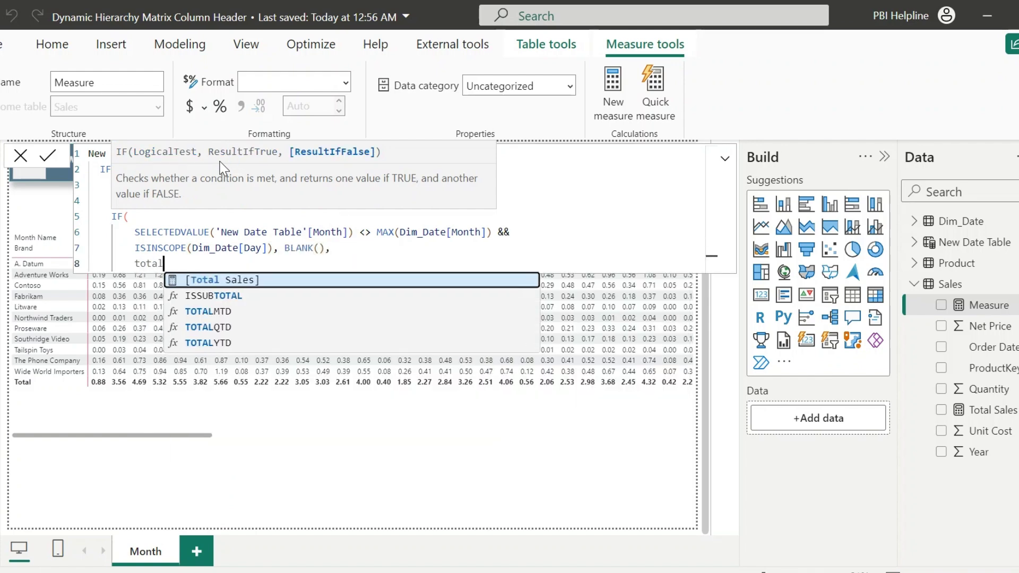
key("Tab")
key("Return")
type(")")
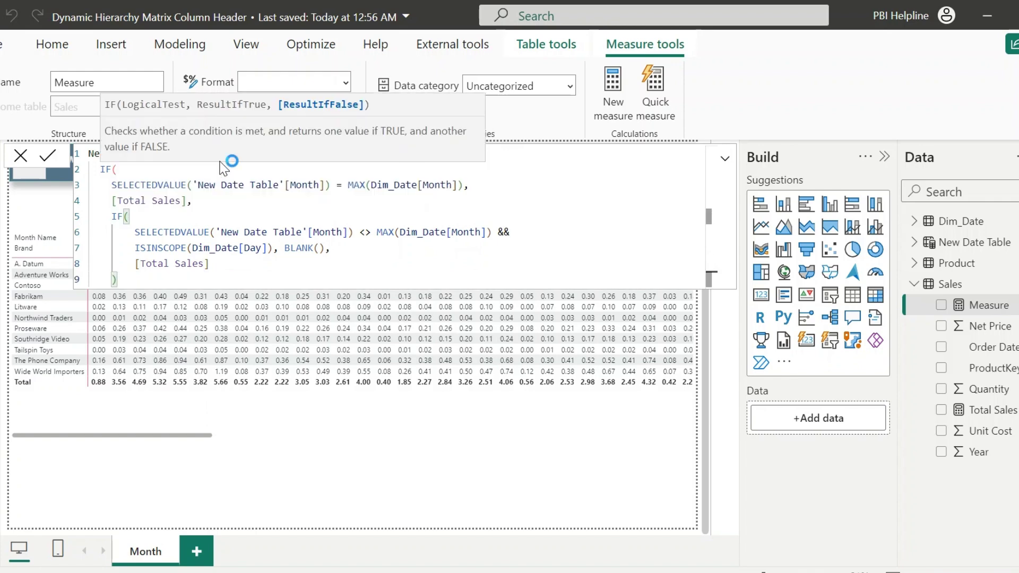
key("Return")
Commit the measure and replace Total Sales with New Total Sales_1 in the matrix Values.
type(")")
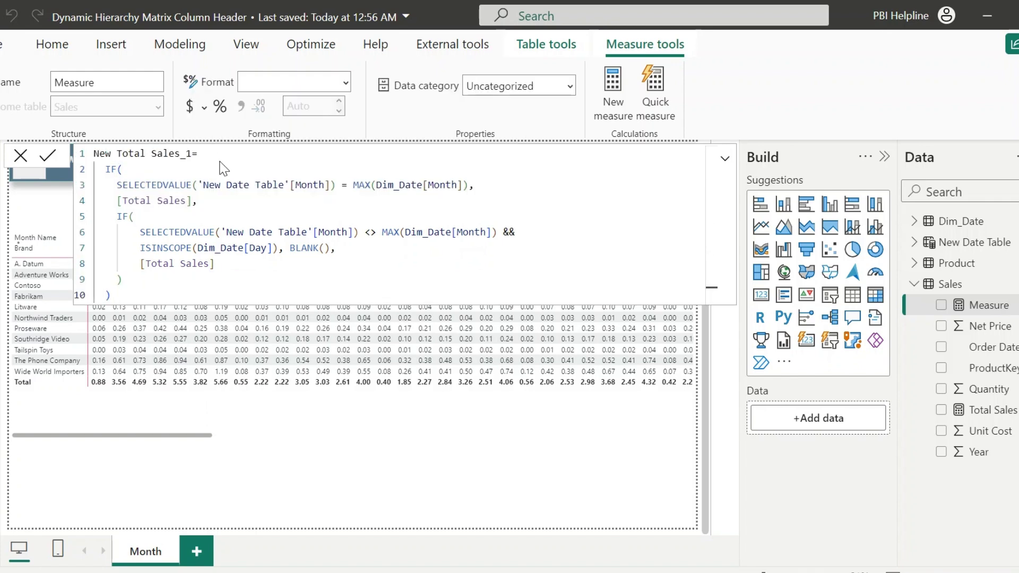
left_click(474, 436)
scroll(799, 458, "down", 3)
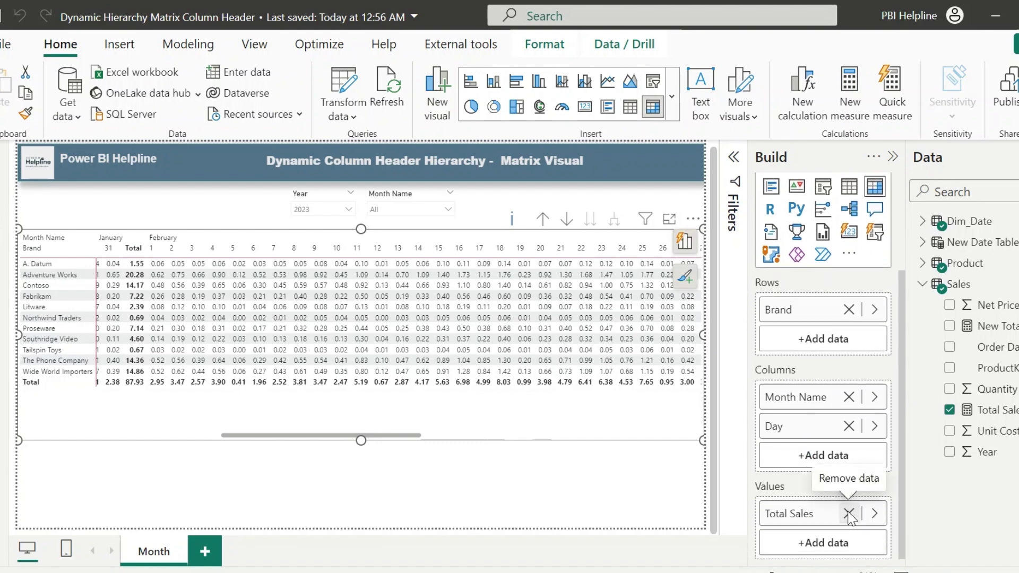
left_click(849, 514)
left_click(949, 326)
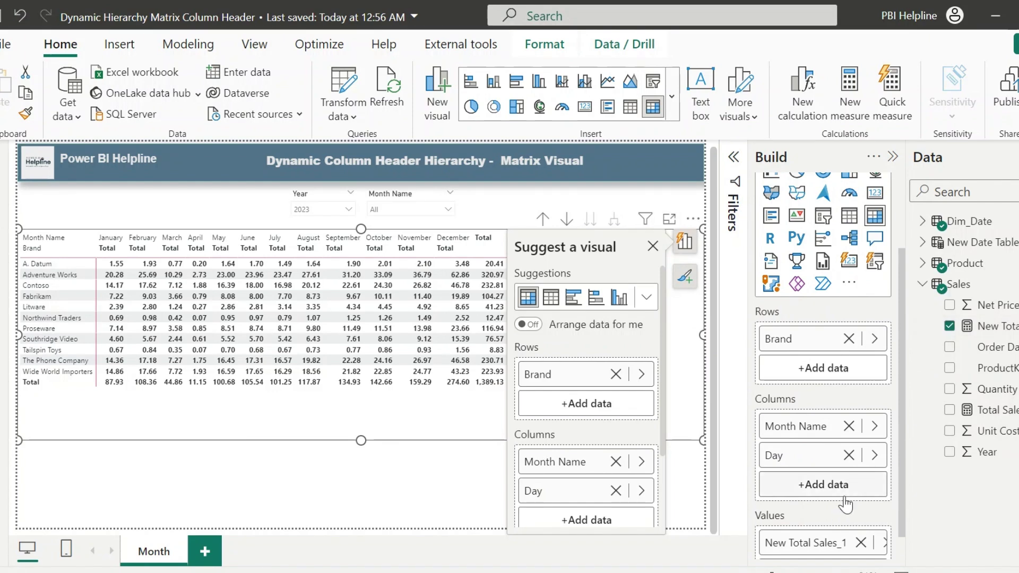
left_click(448, 488)
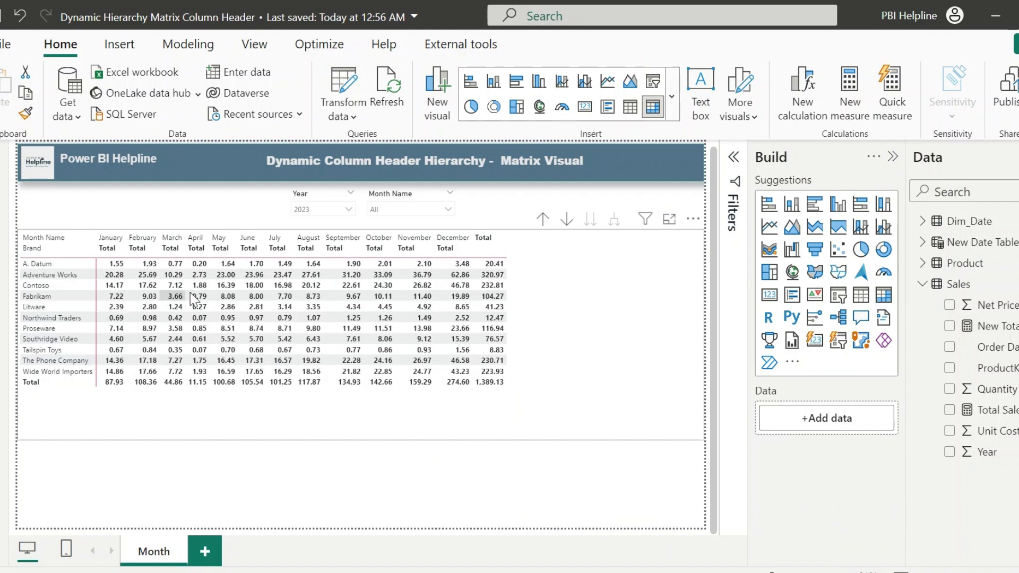
Filter the Month Name slicer to February and review the matrix columns.
left_click(598, 279)
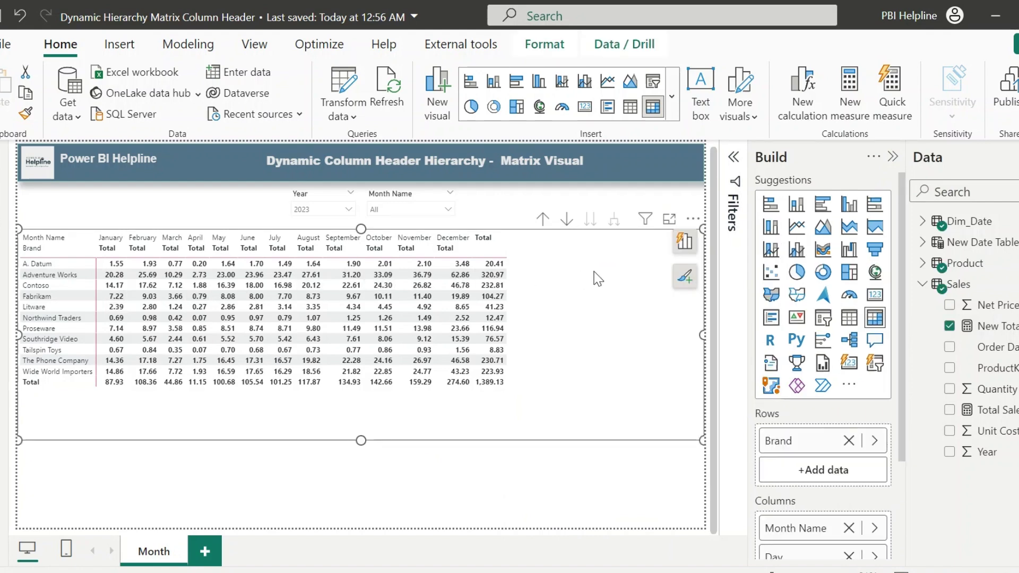
left_click(421, 210)
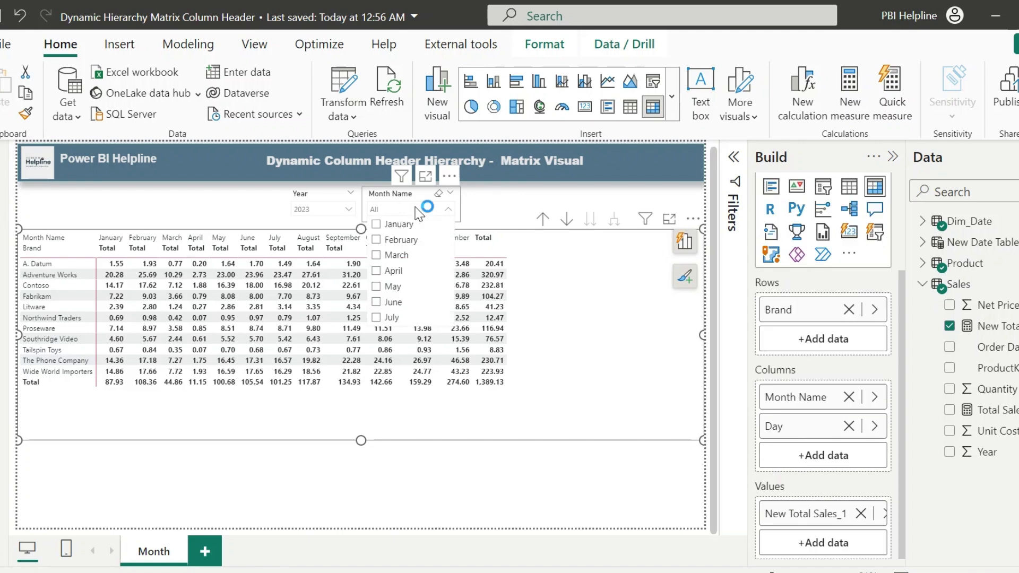
left_click(400, 245)
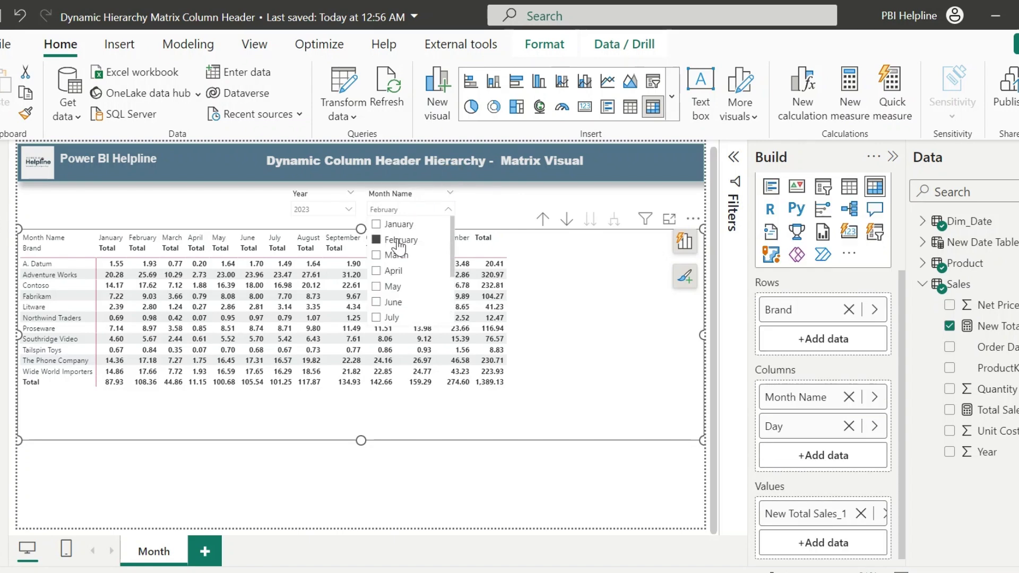
left_click(256, 215)
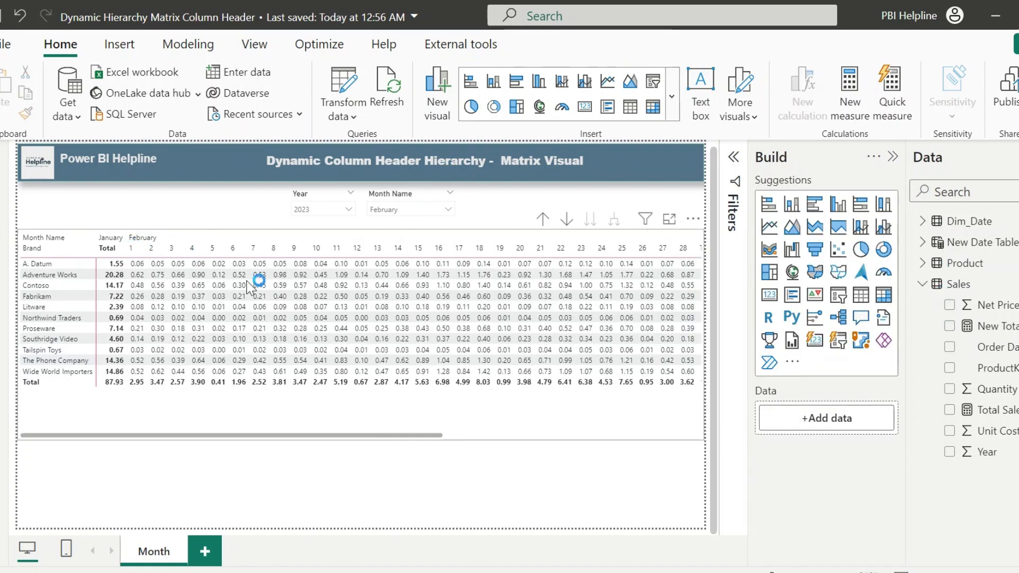
scroll(335, 322, "right", 5)
scroll(336, 322, "right", 5)
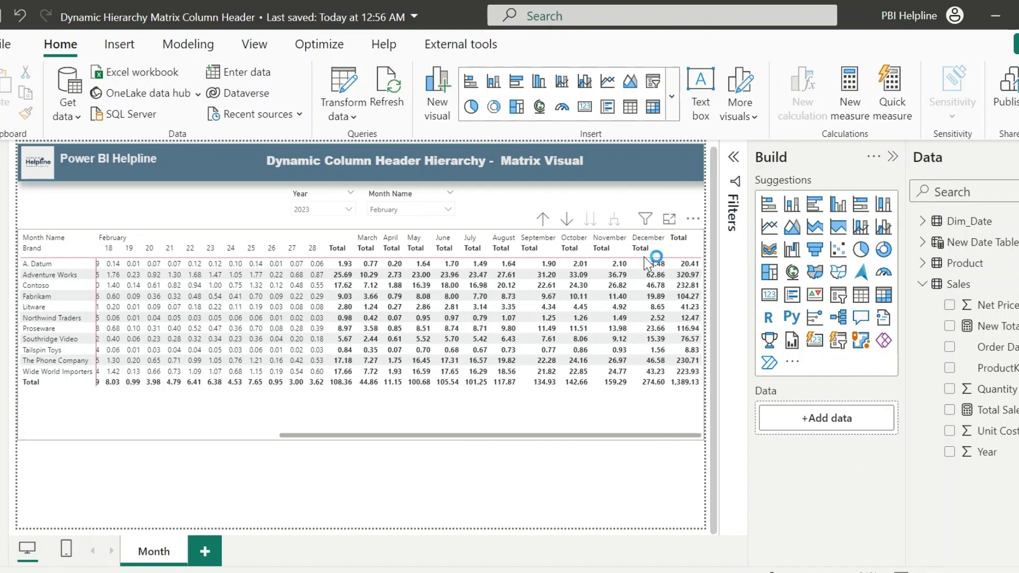
Switch the slicer to May so only May expands into days.
left_click(430, 210)
left_click(393, 287)
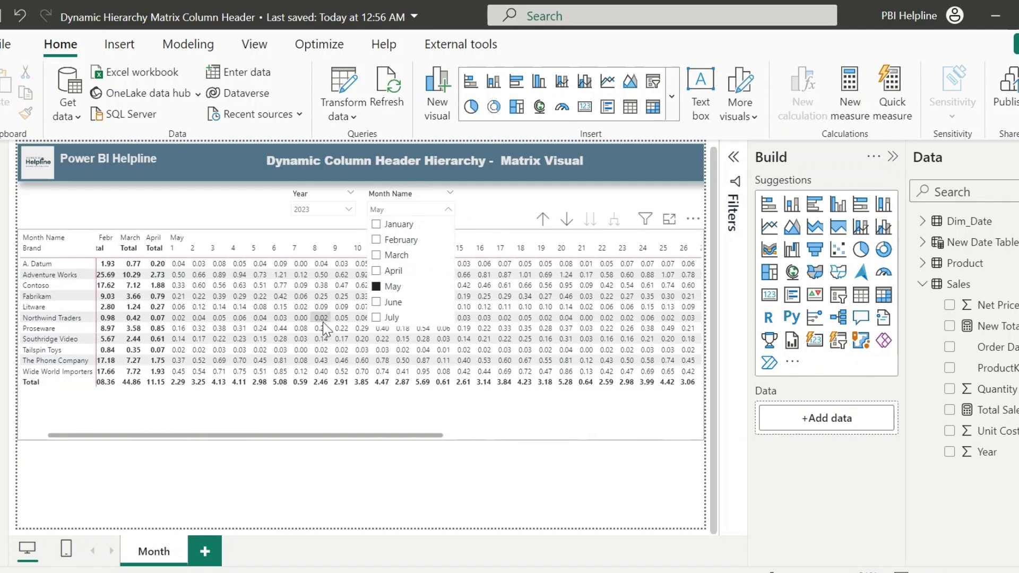
scroll(324, 329, "left", 1)
left_click(161, 254)
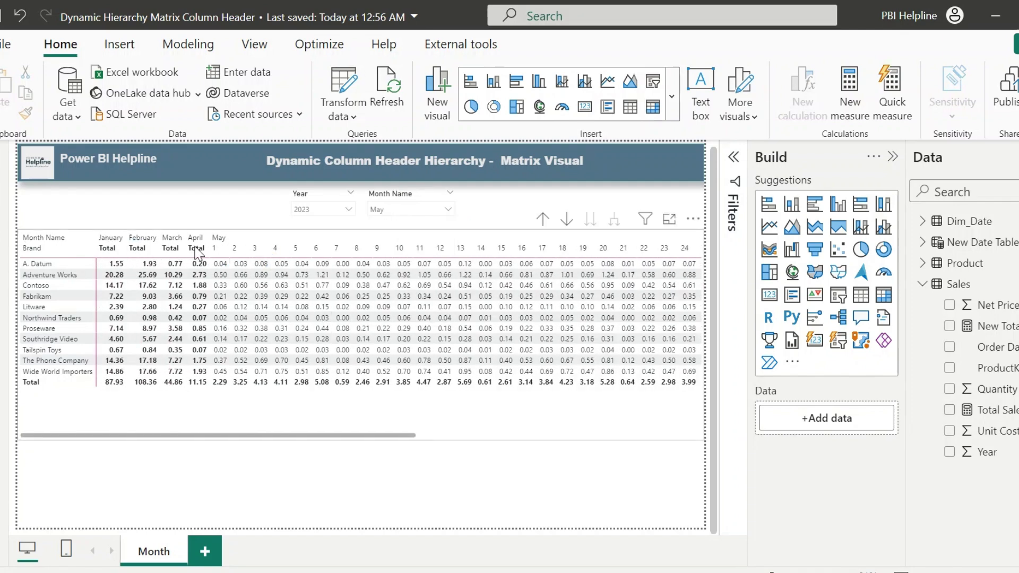
left_click(374, 432)
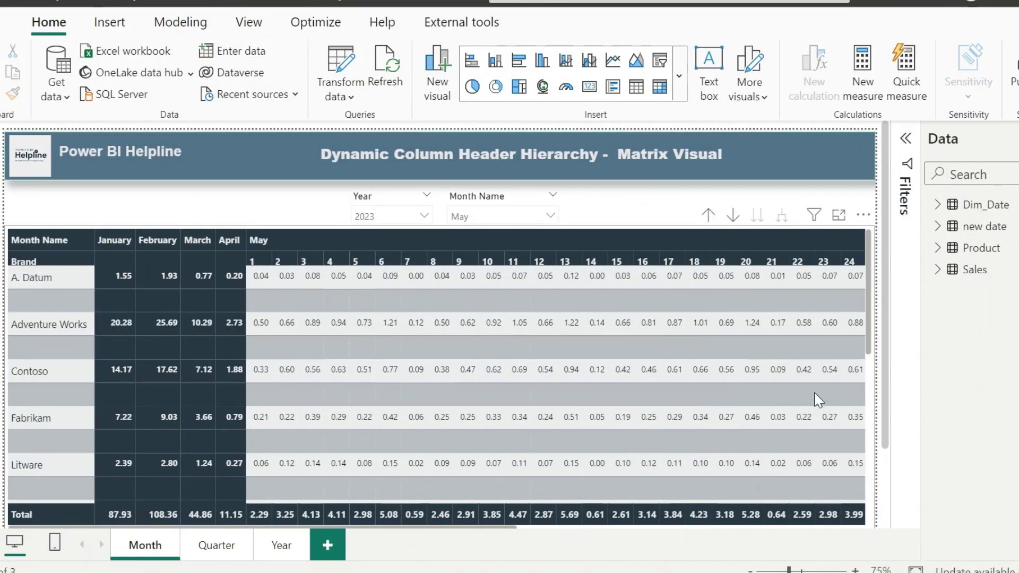
scroll(818, 399, "right", 10)
scroll(818, 400, "left", 10)
On the Quarter page, set the Quarter Name slicer to Quarter-3.
left_click(213, 552)
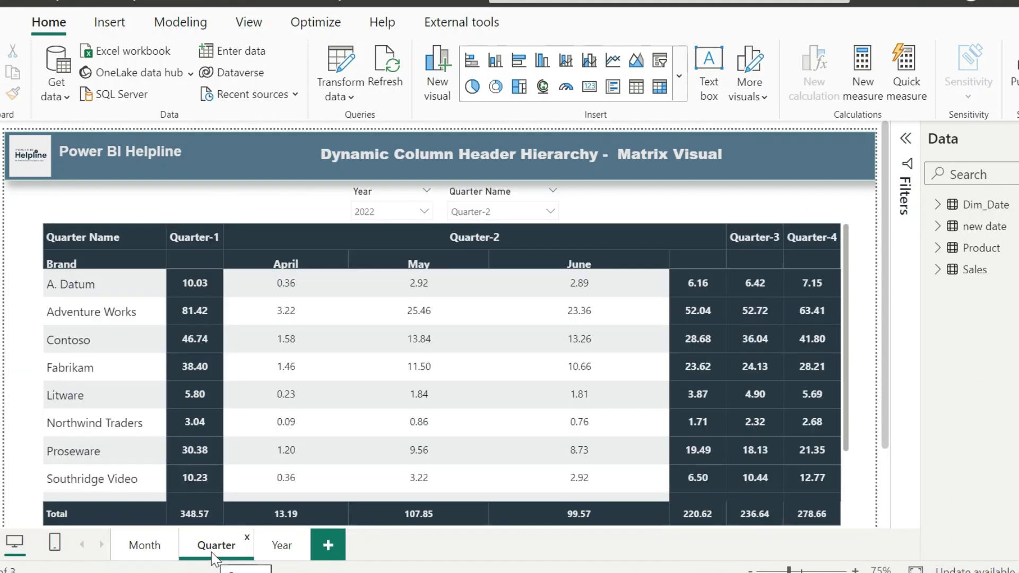
left_click(531, 212)
left_click(470, 272)
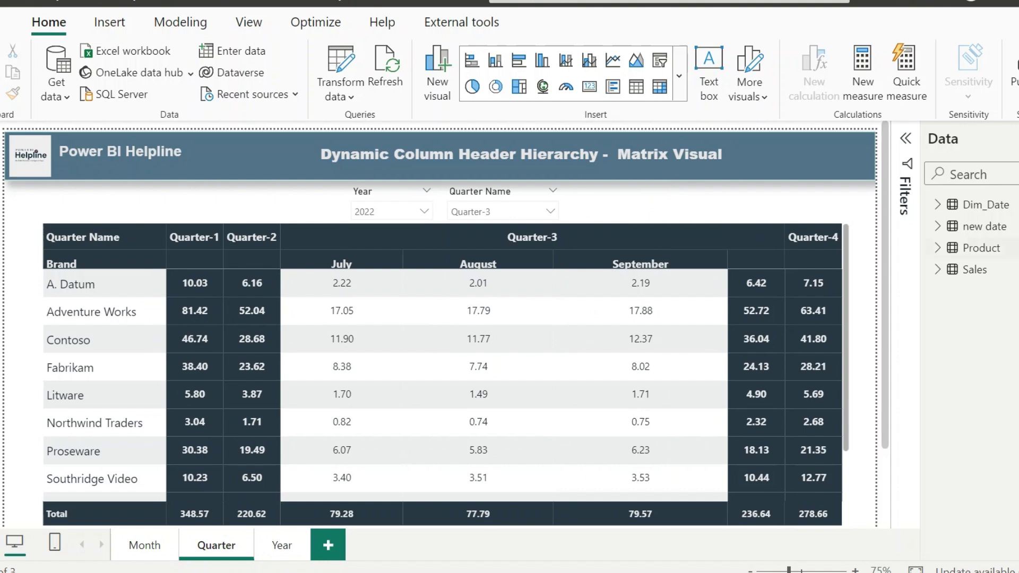
left_click(935, 270)
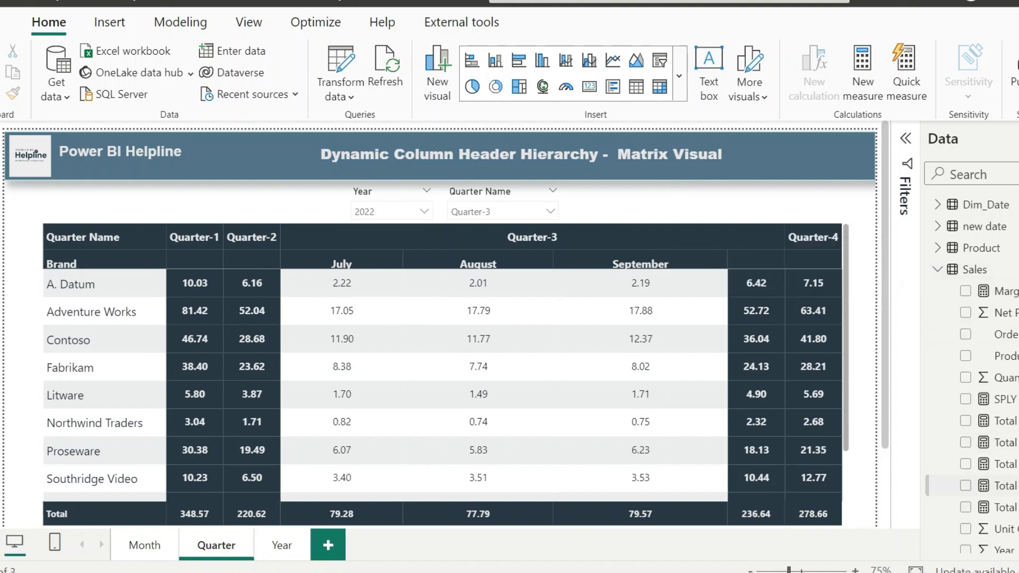
Review the Total Sales _2 DAX, then open the Year page's Total Sales _3 ISINSCOPE formula.
left_click(1001, 486)
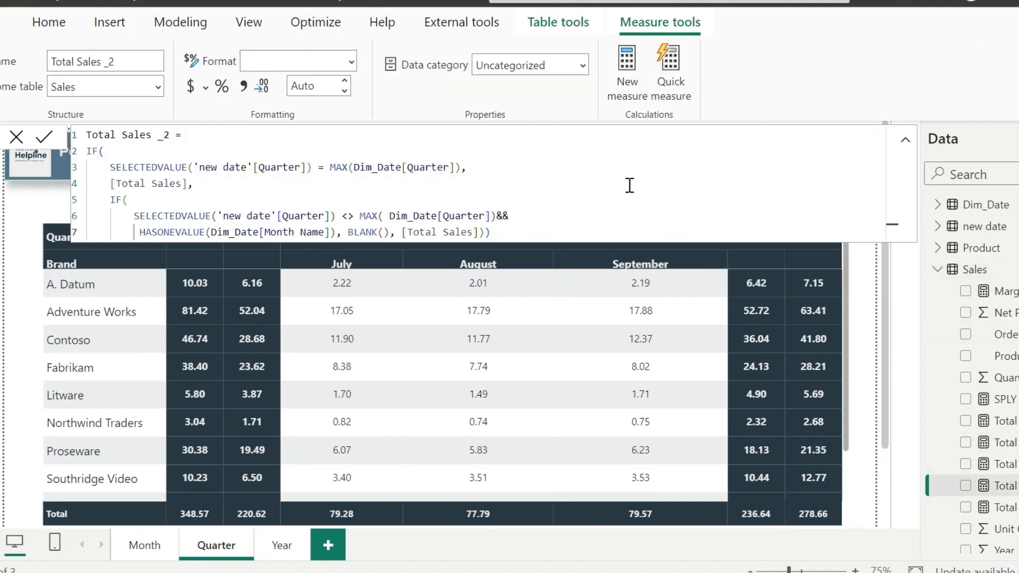
left_click(284, 546)
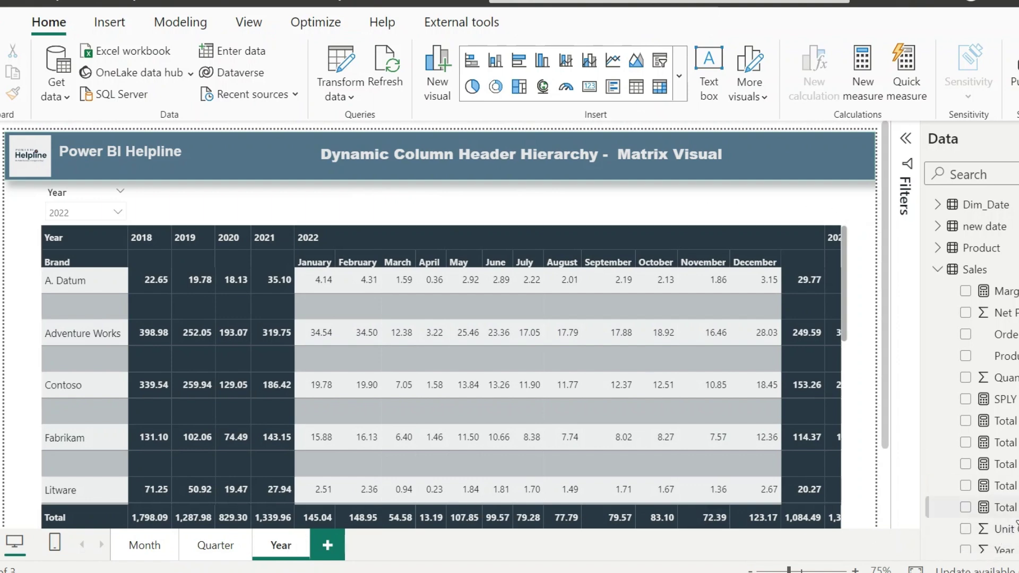
left_click(1009, 508)
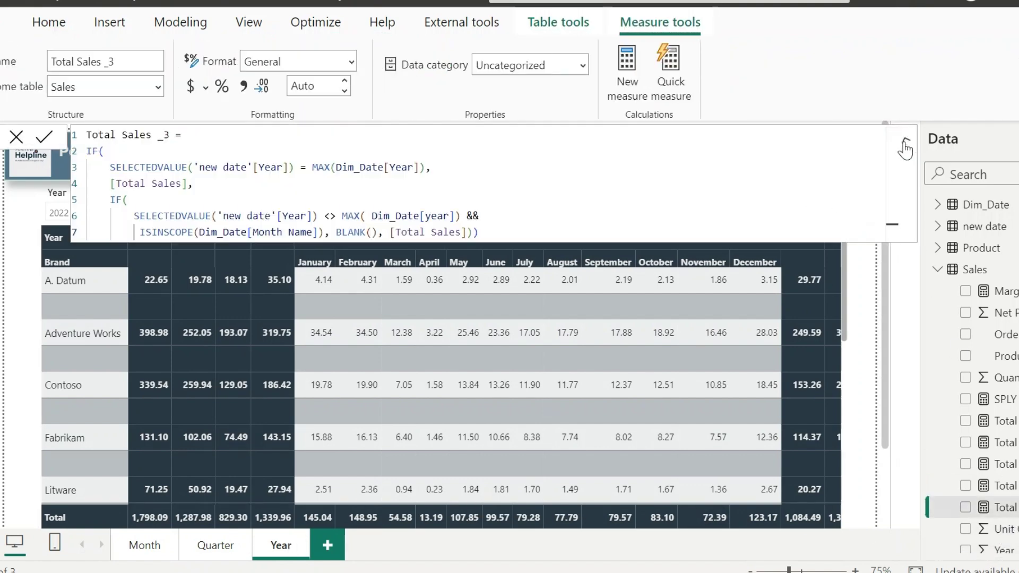